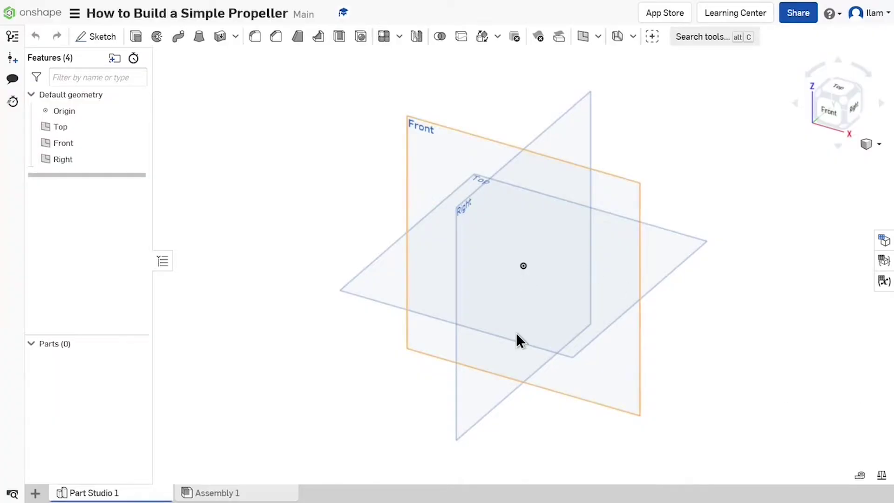
Rename the Part Studio 1 tab as Propeller.
right_click(117, 494)
click(108, 395)
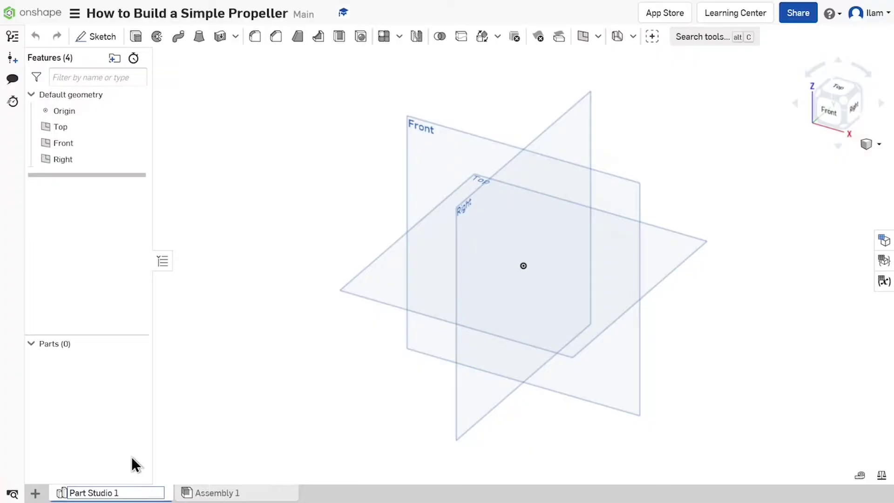
text(Propeller)
key(Return)
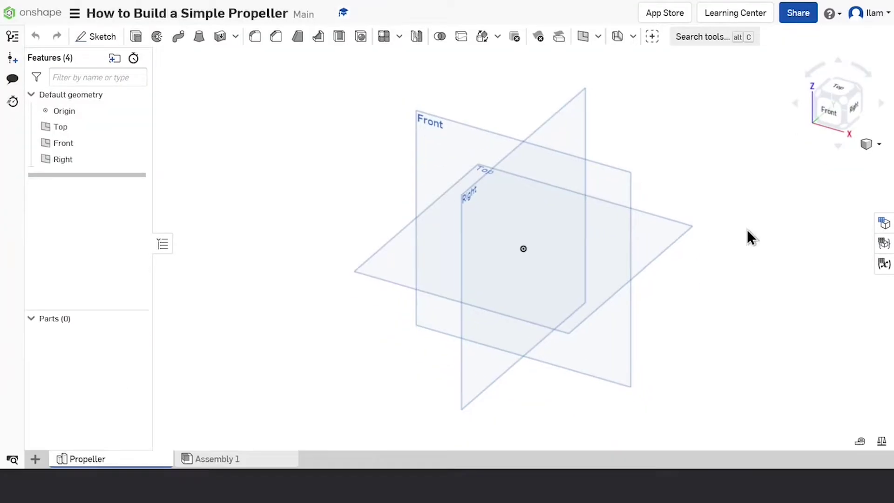
Start a sketch on the Top plane and draw a circle about 1.43 in in diameter centred on the origin.
right_drag(748, 235, 680, 252)
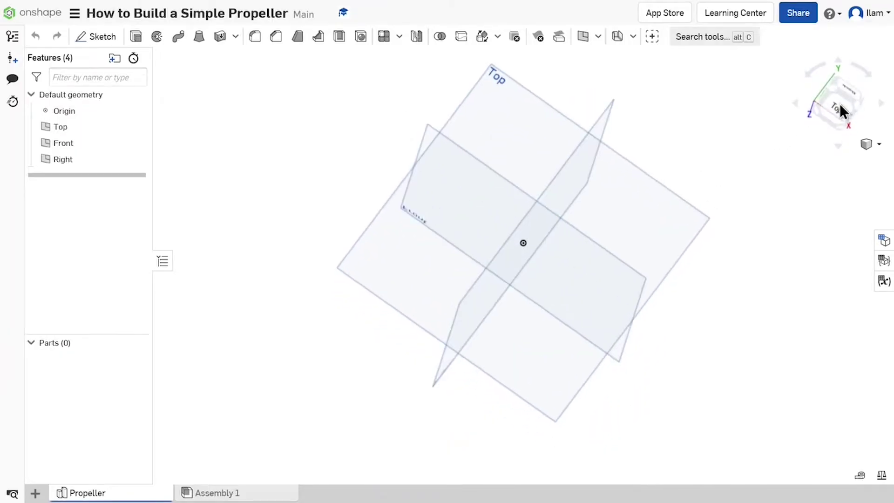
click(845, 111)
click(578, 146)
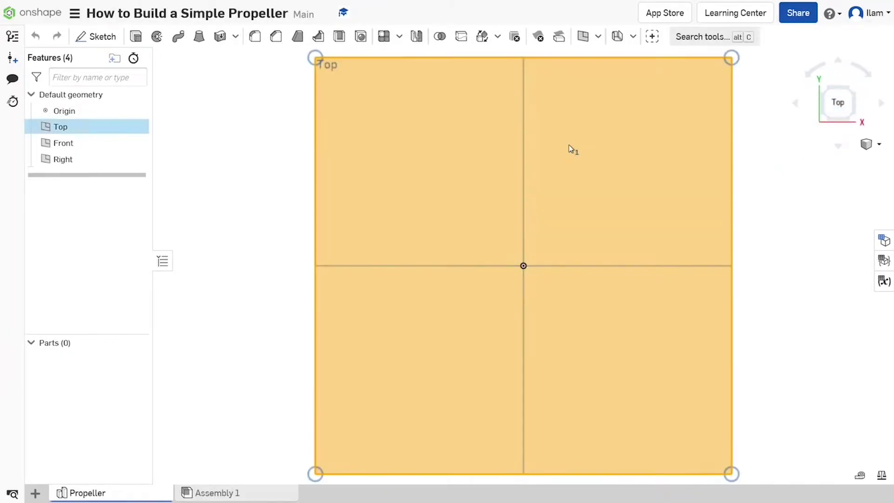
click(574, 144)
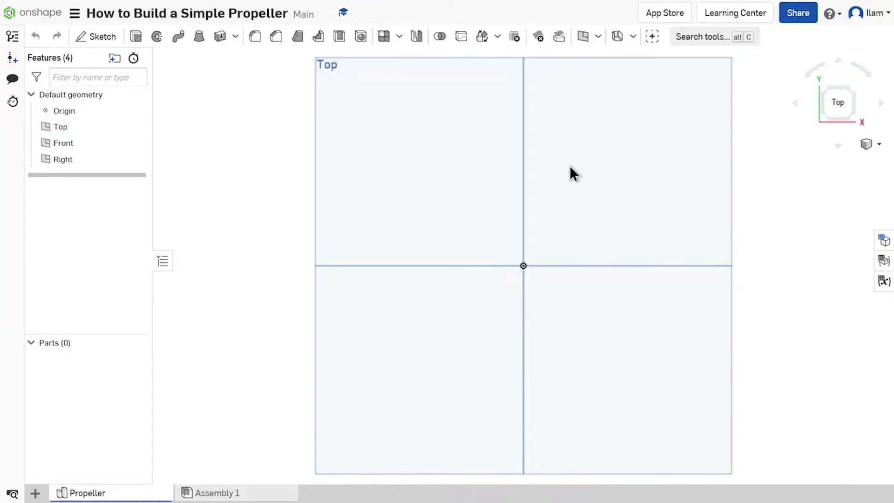
key(shift+s)
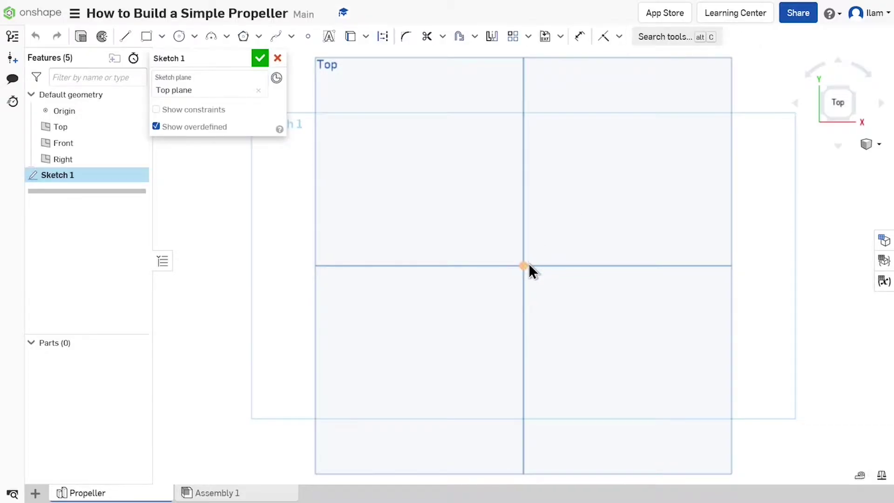
key(c)
click(523, 266)
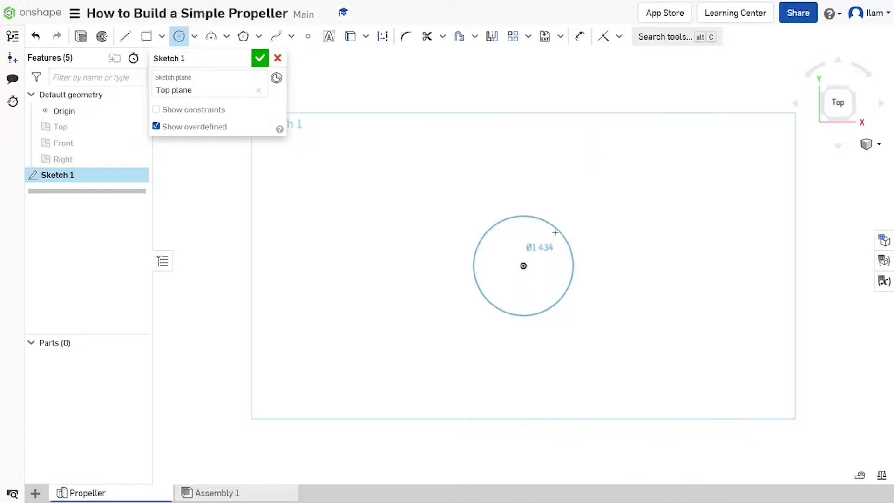
click(555, 227)
Dimension the circle's diameter as 1 in and finish the sketch.
key(u)
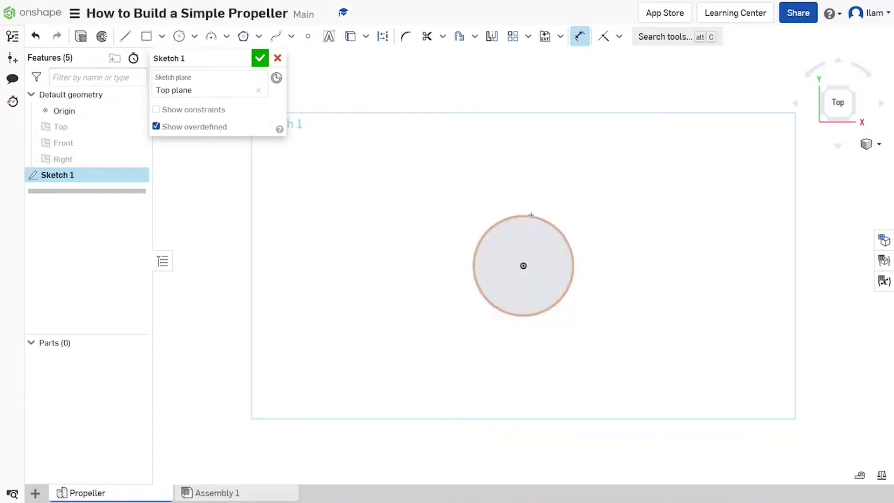
click(562, 237)
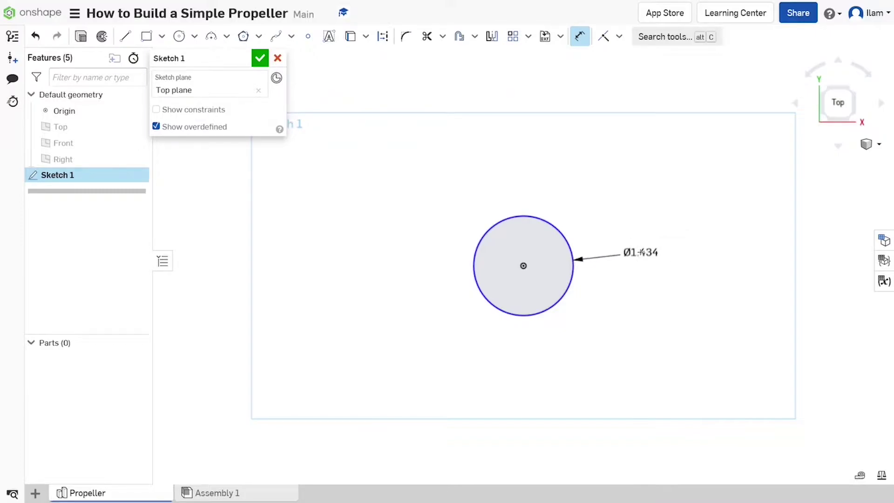
click(641, 252)
text(1.433663)
key(Return)
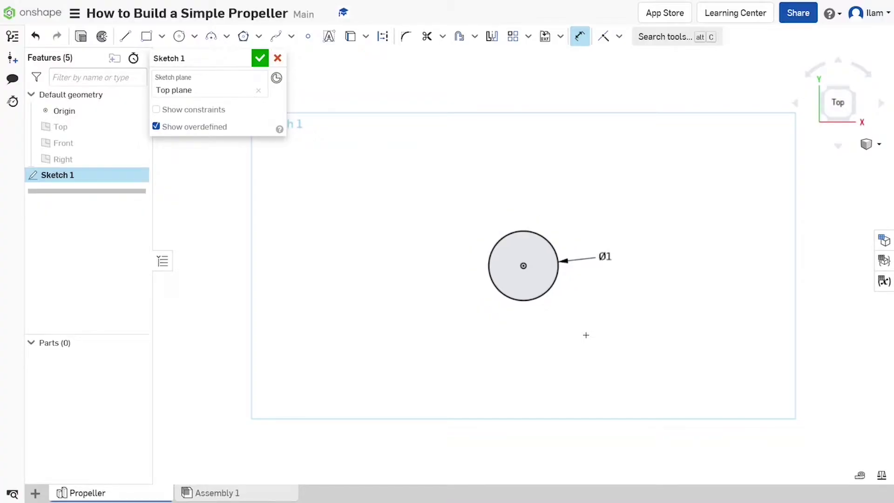
key(Return)
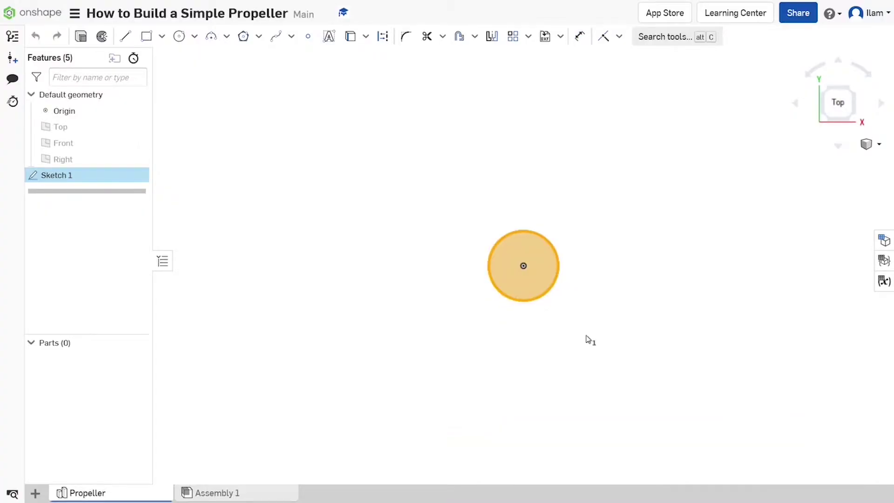
Extrude the circle as a new solid with a blind depth of 1 in.
key(shift+e)
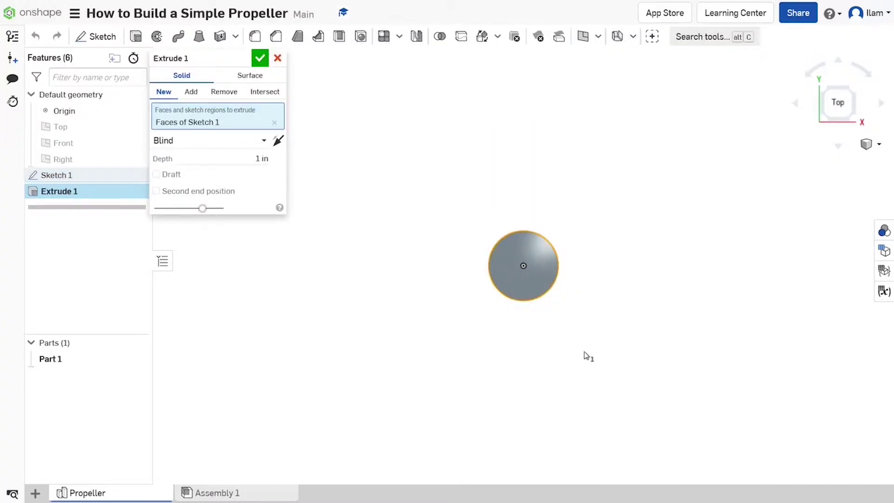
right_drag(574, 320, 453, 288)
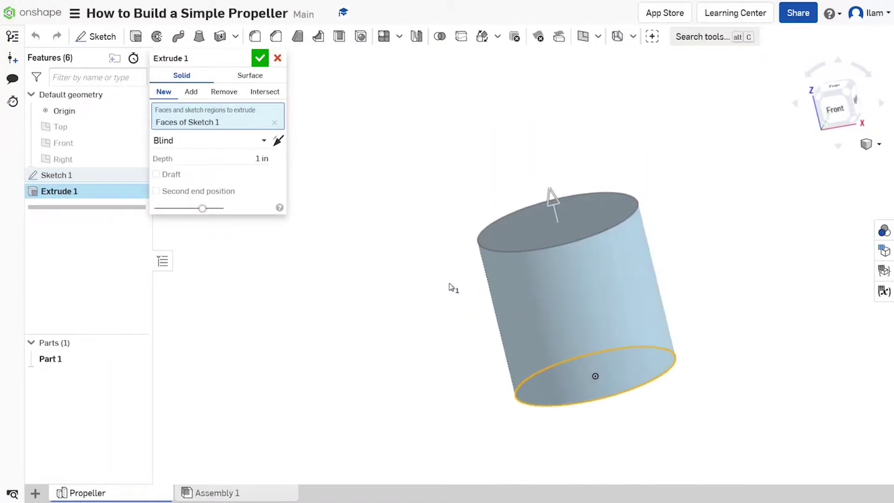
click(243, 159)
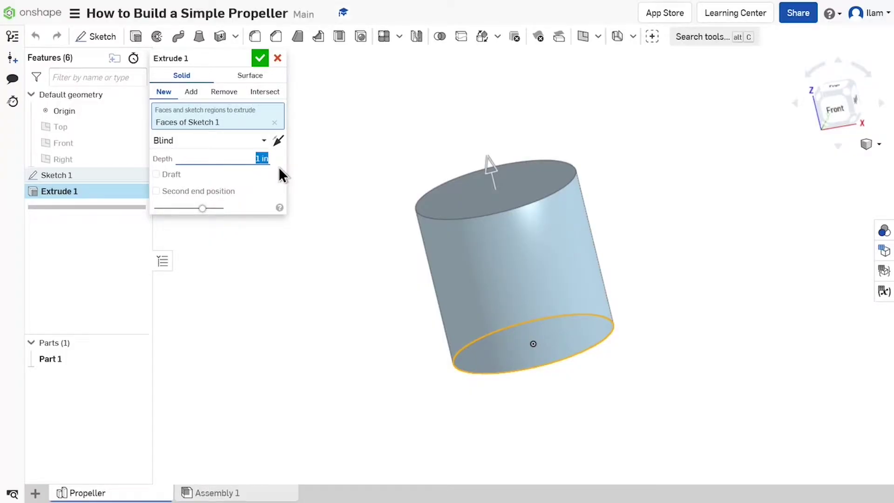
key(Return)
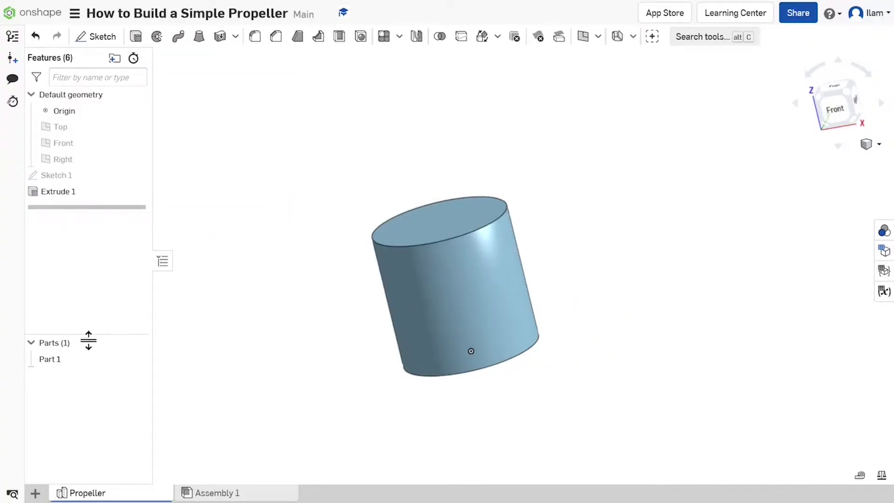
Rename Part 1 as Propeller in the parts list.
right_click(83, 364)
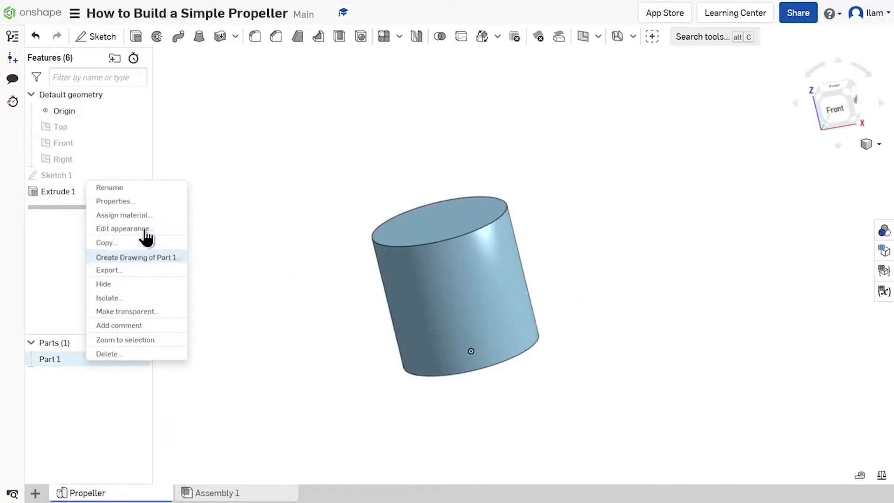
click(141, 188)
text(P)
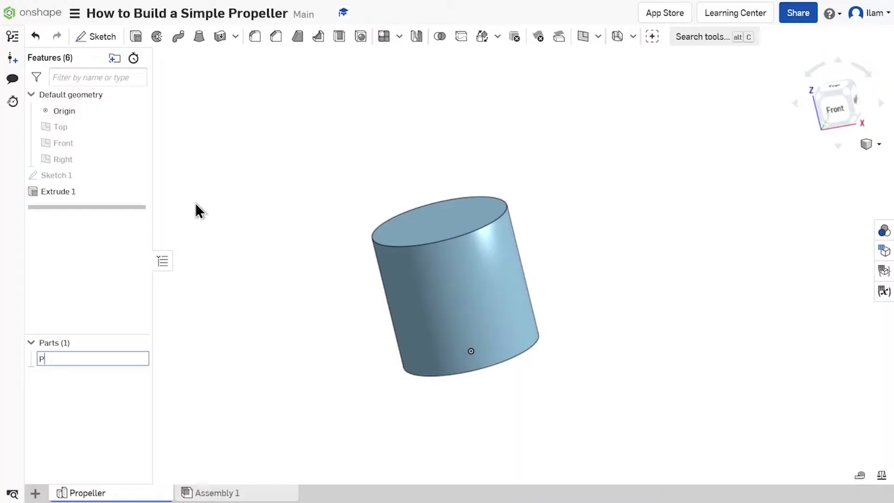
key(Return)
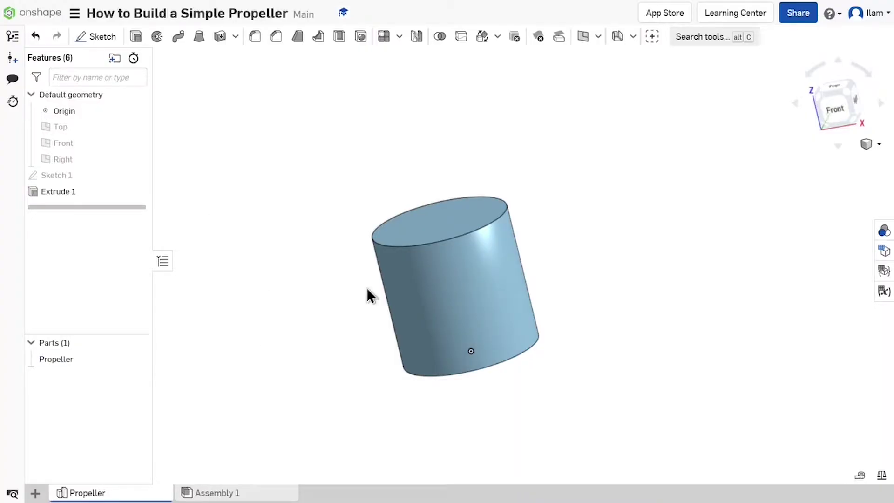
Change the Propeller part's appearance to the green colour 5FA73D.
right_click(79, 355)
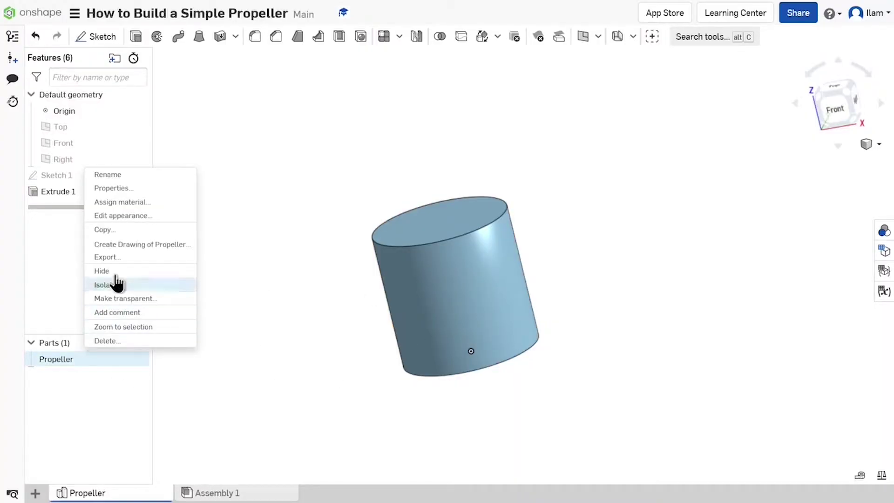
click(139, 216)
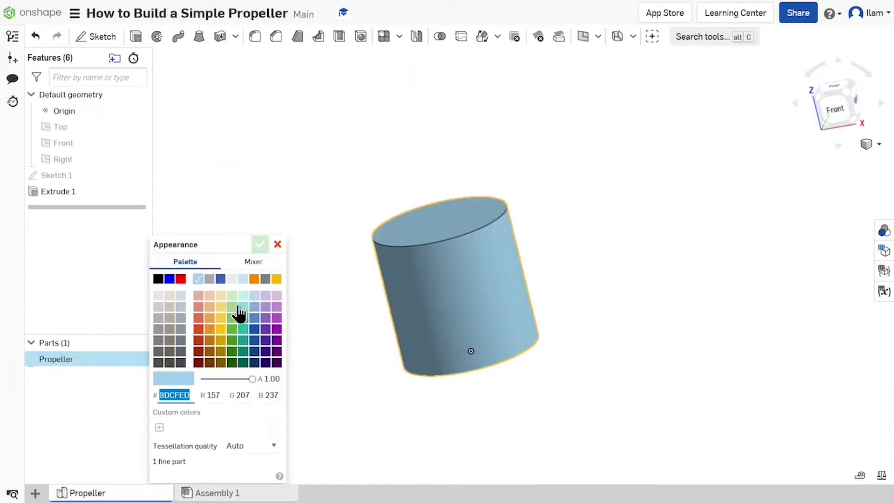
click(232, 329)
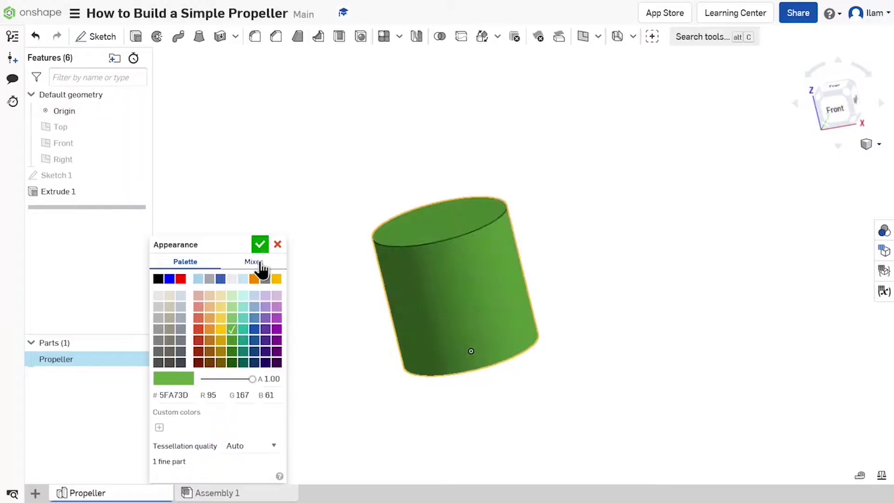
click(260, 246)
Show the default planes around the cylinder.
middle_drag(566, 240, 524, 261)
right_drag(524, 261, 444, 304)
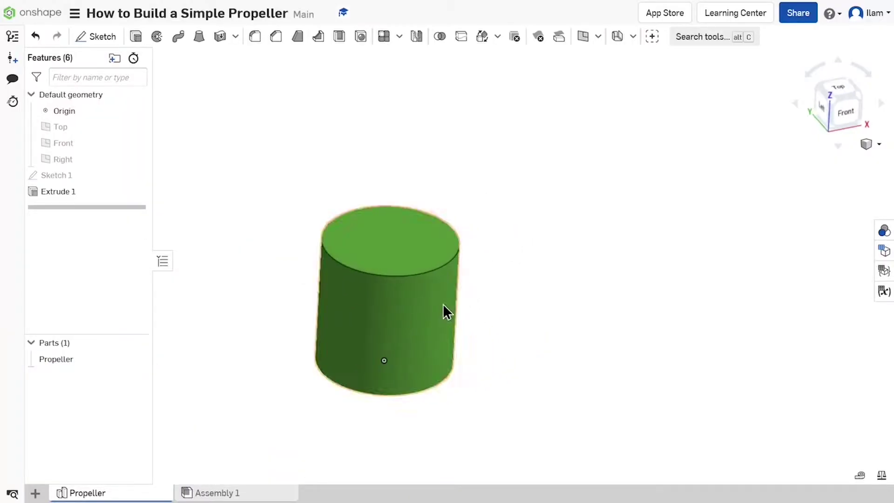
middle_drag(444, 304, 544, 274)
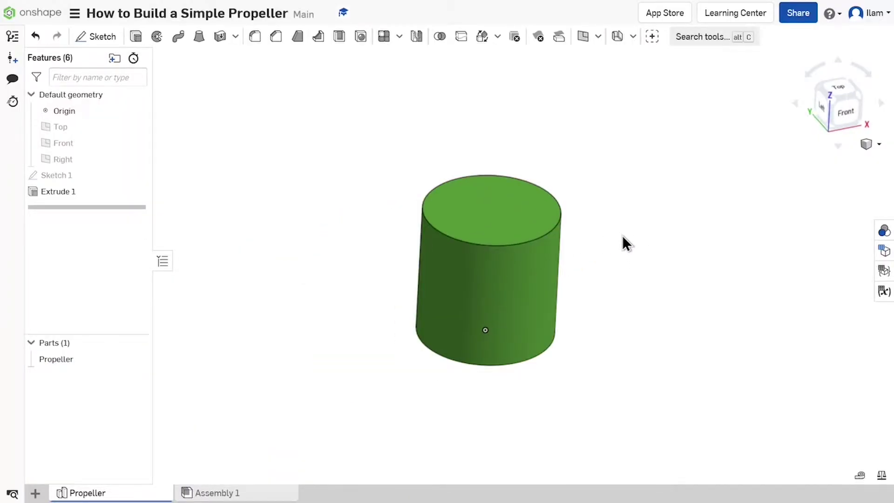
key(p)
scroll(622, 239, down, 4)
scroll(554, 261, up, 4)
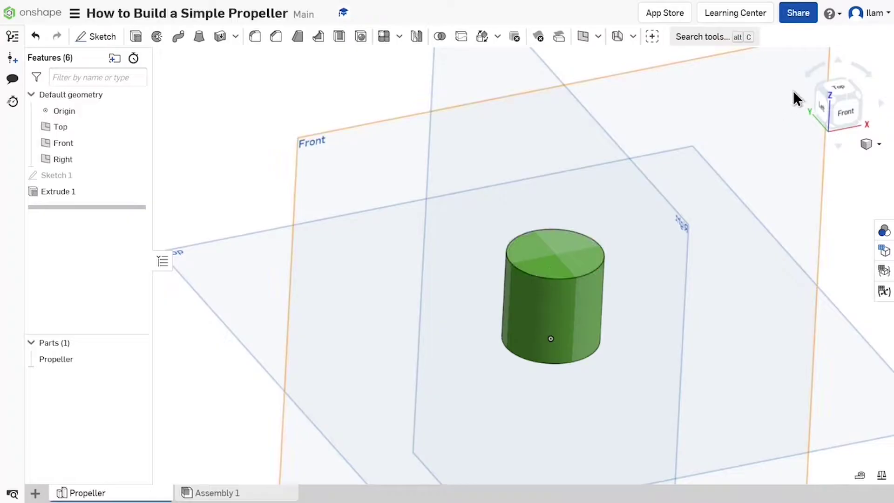
Fillet the cylinder's top circular edge with a 0.25 in radius.
click(546, 279)
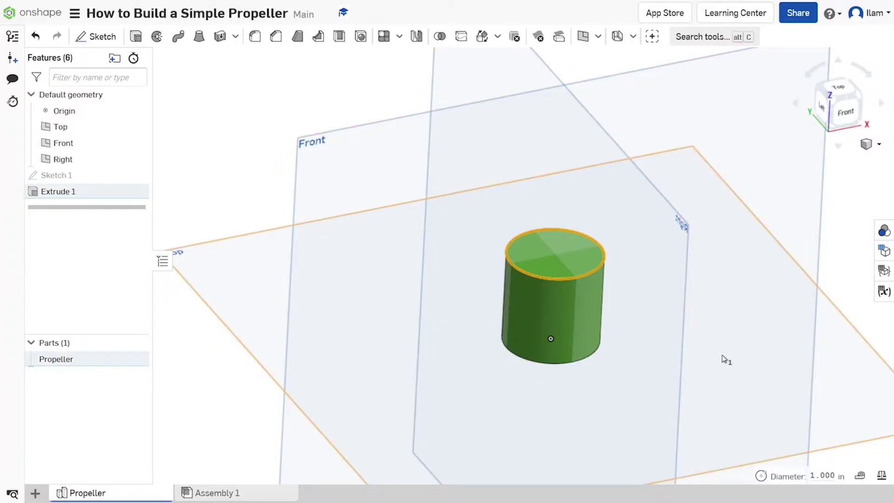
key(shift+f)
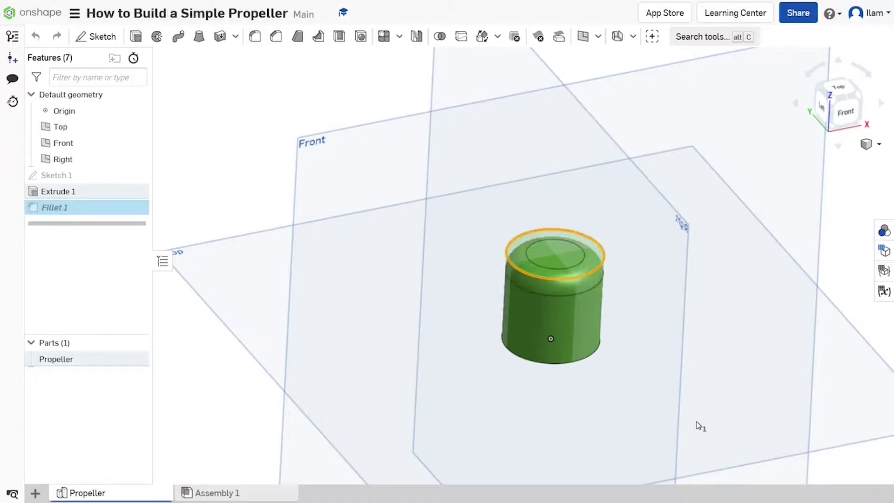
click(228, 158)
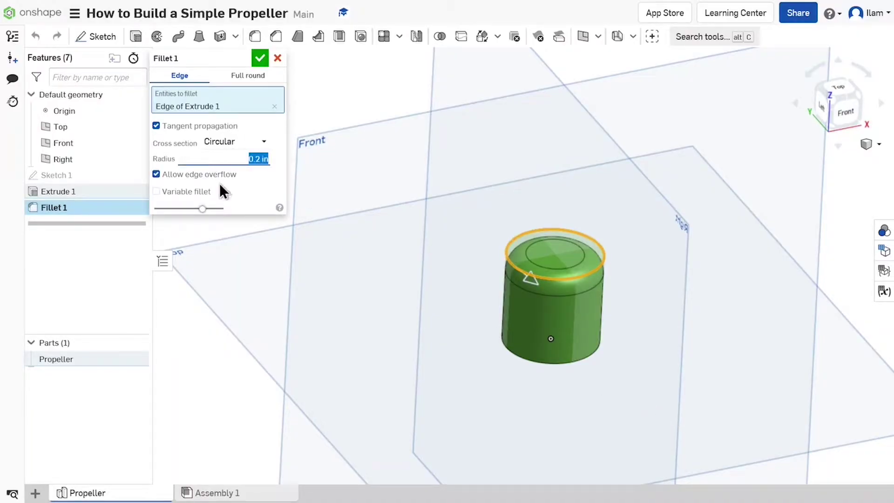
key(BackSpace)
text(.25)
key(Return)
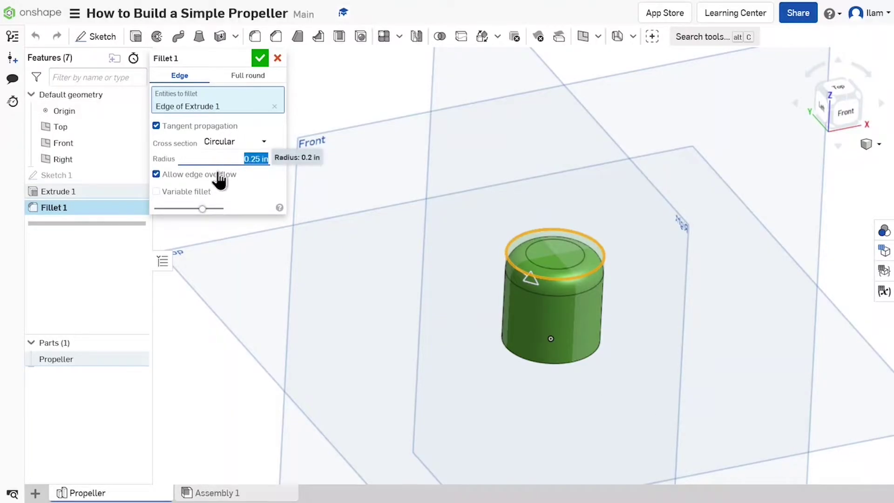
click(257, 60)
Check the distance between the cylinder's bottom face and the fillet's lower edge, and clear the selection.
right_drag(542, 315, 461, 377)
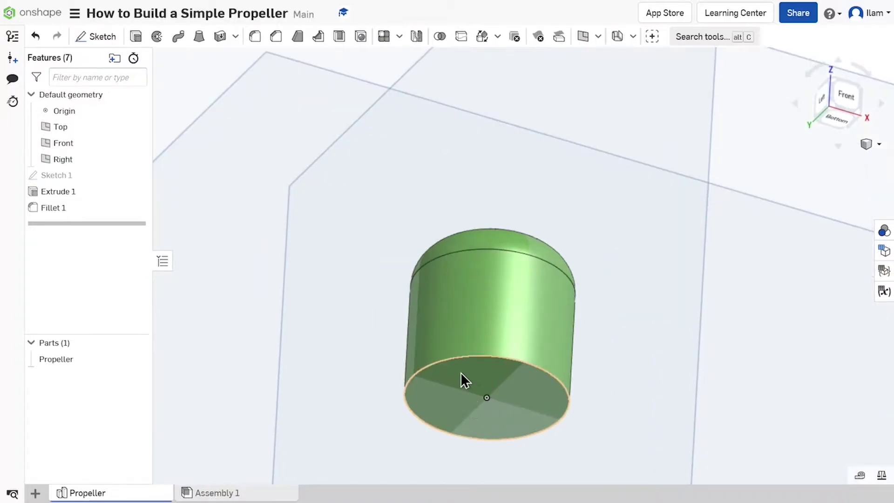
click(461, 373)
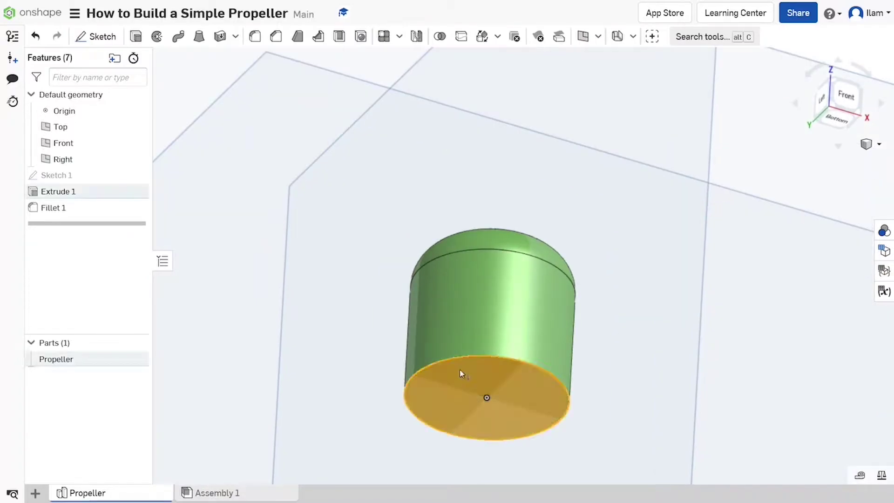
click(481, 253)
key(shift+1)
key(shift+7)
scroll(610, 274, up, 2)
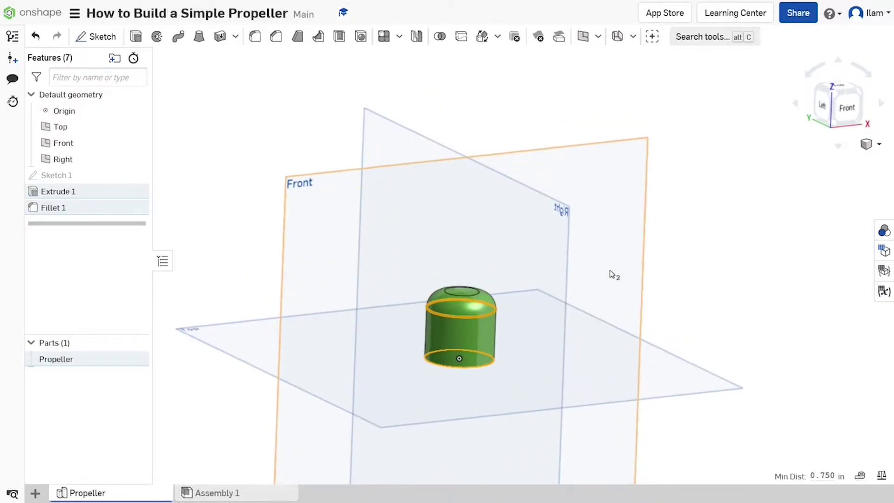
mouse_move(727, 262)
right_down()
mouse_move(709, 260)
mouse_move(752, 262)
mouse_move(766, 251)
mouse_move(717, 258)
right_up()
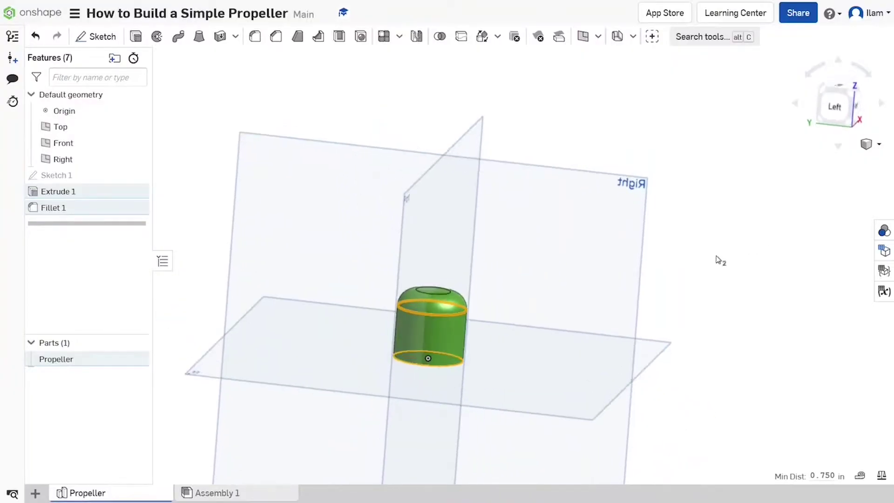
click(717, 260)
Start a new sketch on the Right plane, which passes through the centre of the filleted cylinder.
right_drag(625, 197, 538, 199)
click(539, 200)
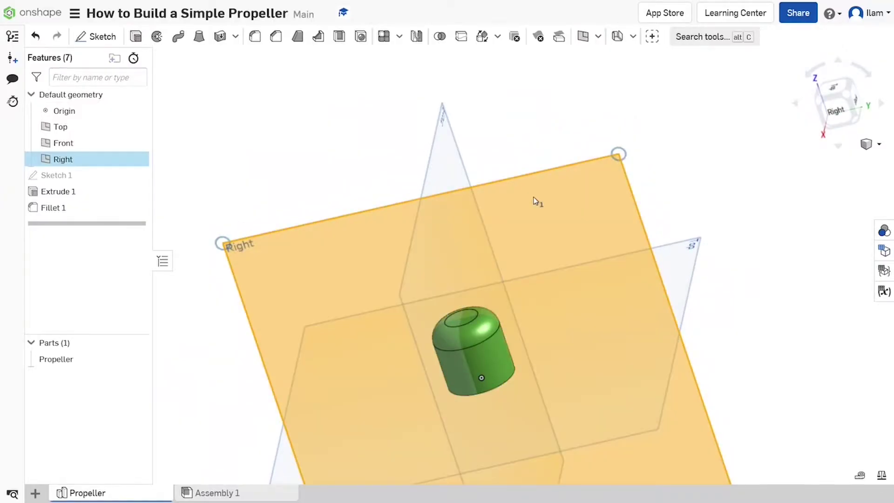
key(s)
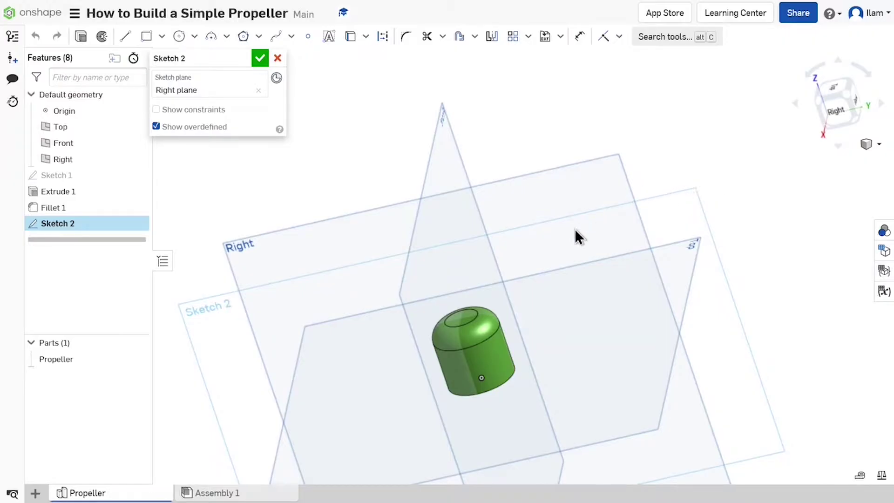
key(n)
middle_drag(560, 273, 631, 189)
scroll(557, 240, up, 2)
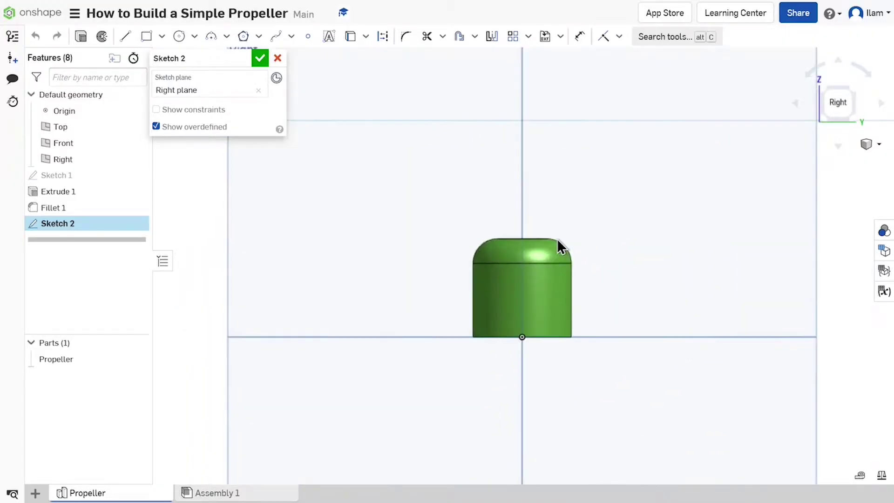
Examine how the Right plane passes through the cylinder's centre, viewing it from below, at an angle and straight on.
scroll(504, 274, up, 3)
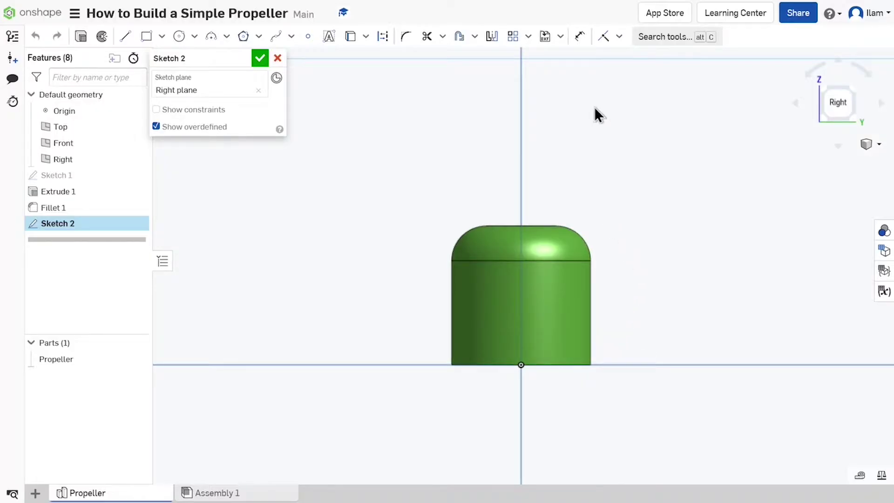
scroll(558, 321, down, 3)
mouse_move(509, 389)
right_down()
mouse_move(523, 356)
mouse_move(509, 399)
right_up()
scroll(526, 375, up, 3)
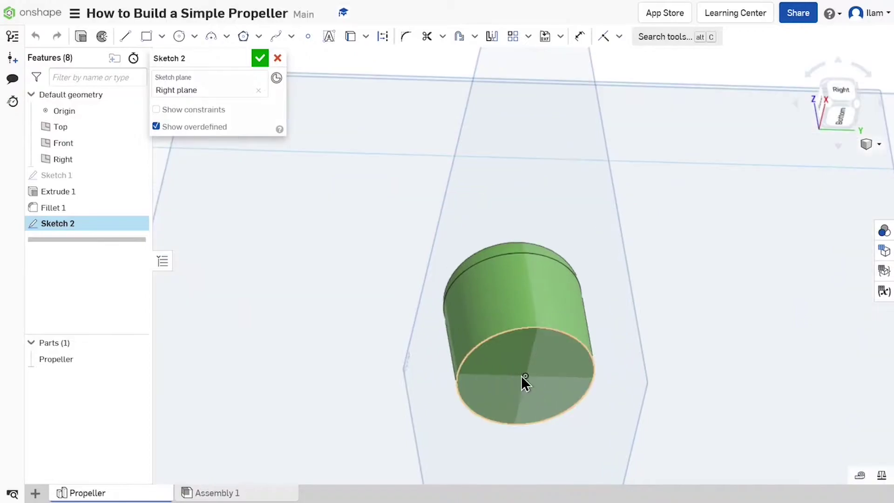
scroll(519, 359, down, 3)
right_drag(513, 349, 687, 205)
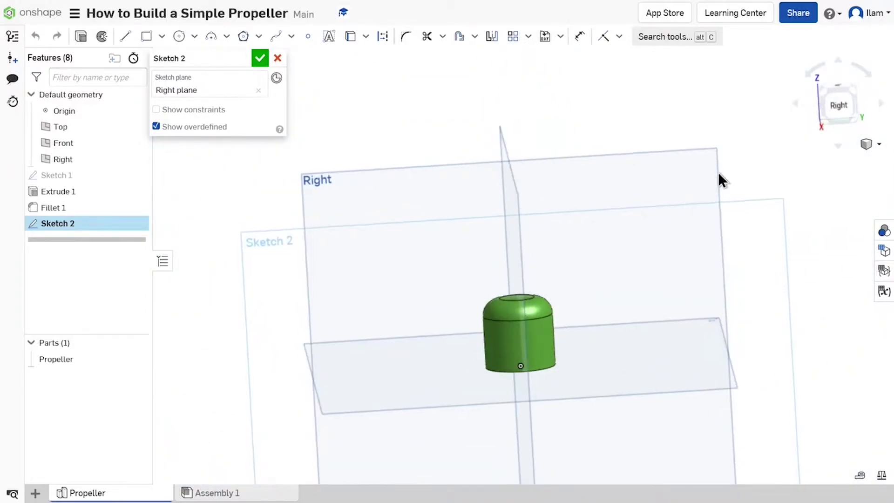
click(836, 107)
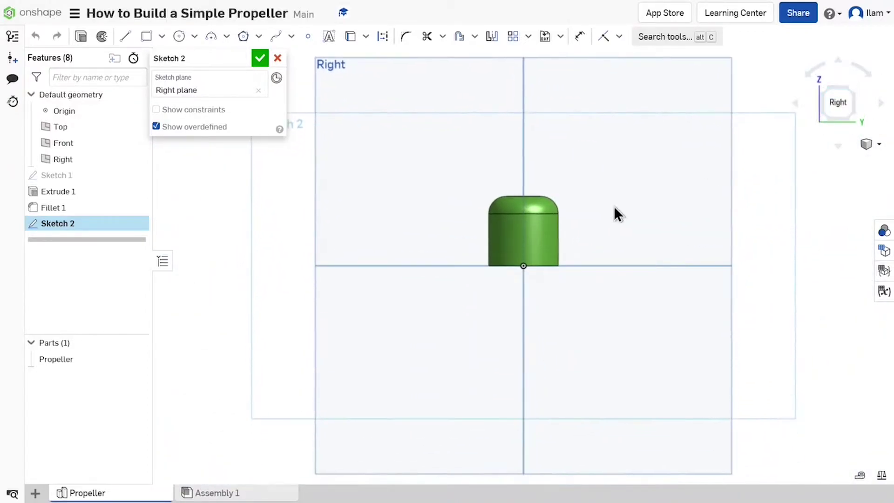
scroll(535, 238, up, 5)
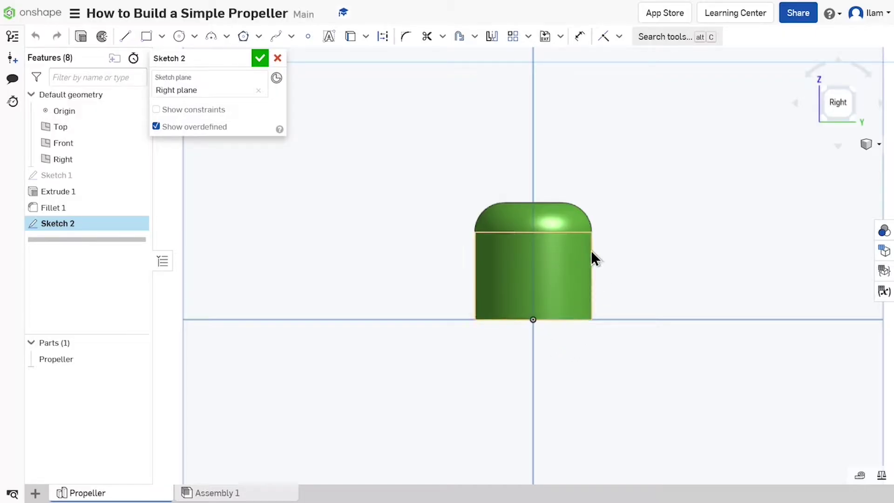
middle_drag(625, 192, 627, 220)
scroll(595, 360, up, 2)
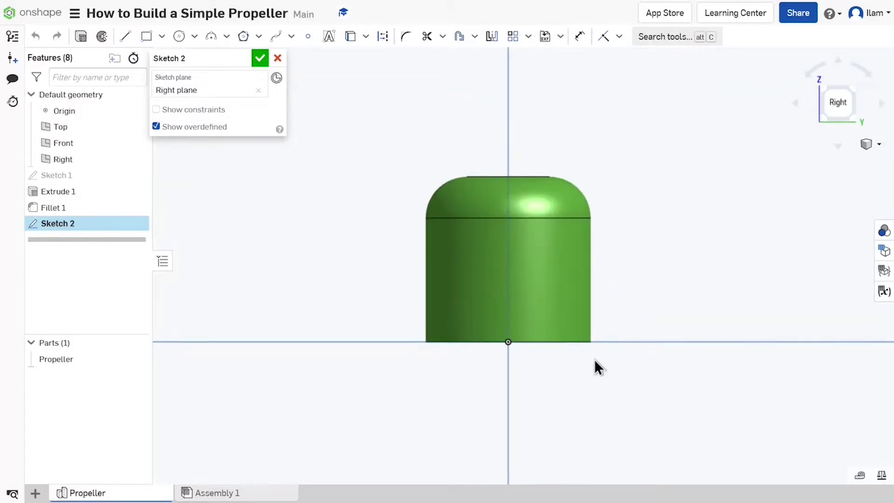
Project the fillet's lower edge and the cylinder's bottom edge into the Right plane sketch.
key(u)
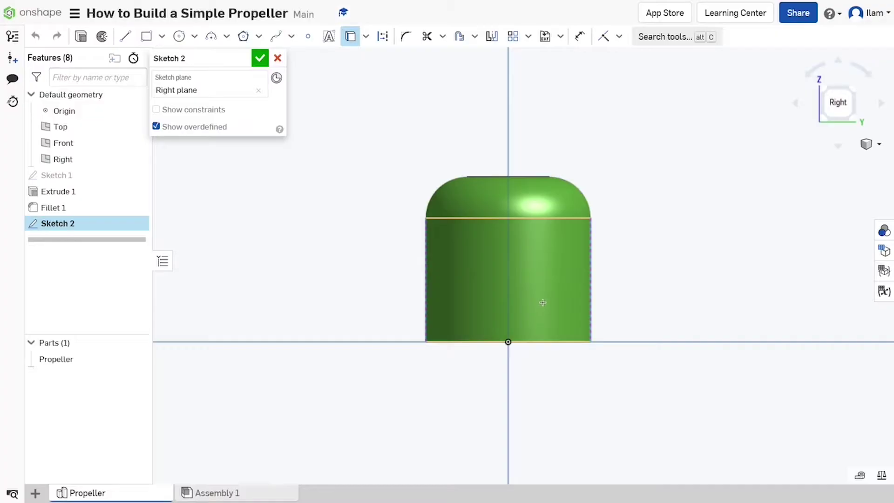
click(536, 219)
click(545, 341)
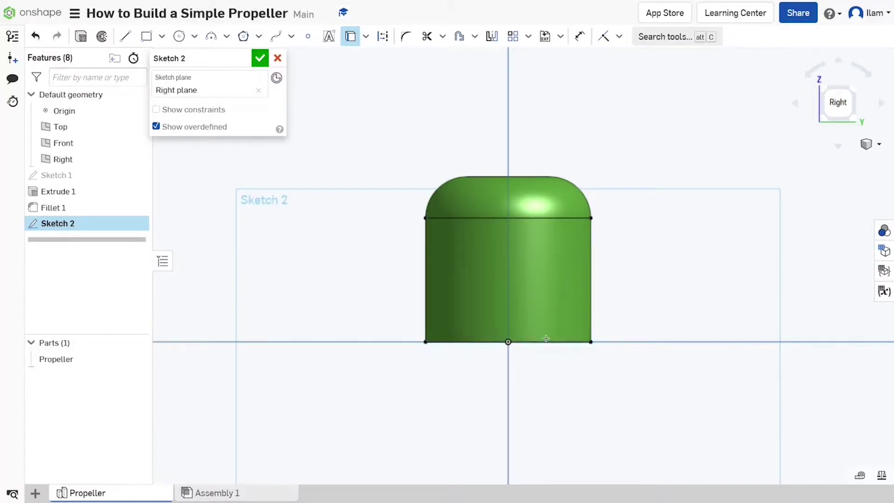
key(Escape)
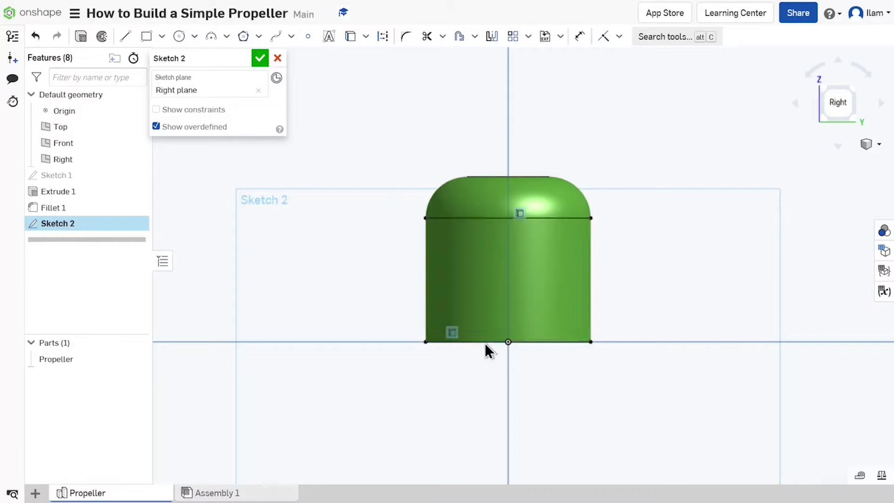
Draw a vertical construction line about 0.75 in long from the origin up to the projected fillet edge.
key(l)
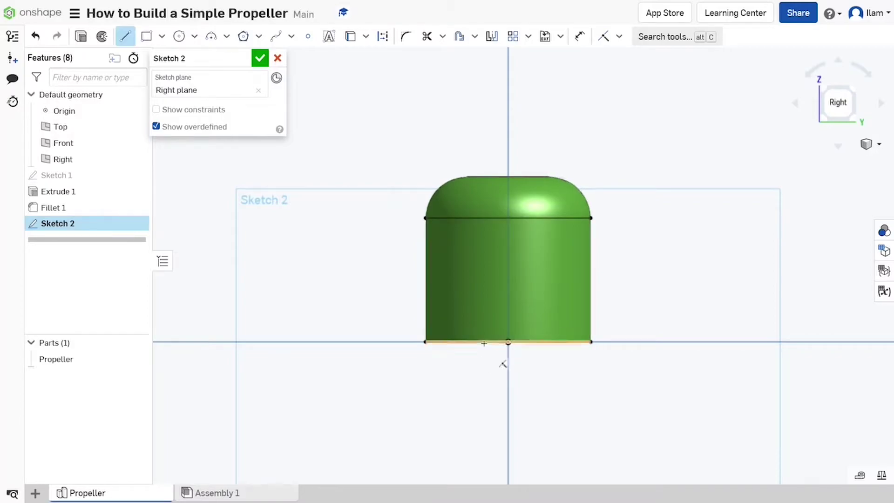
key(d)
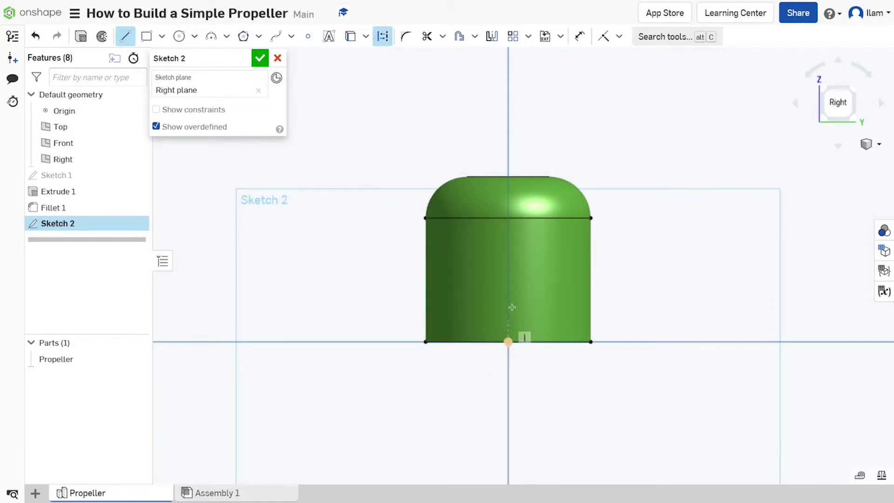
click(508, 343)
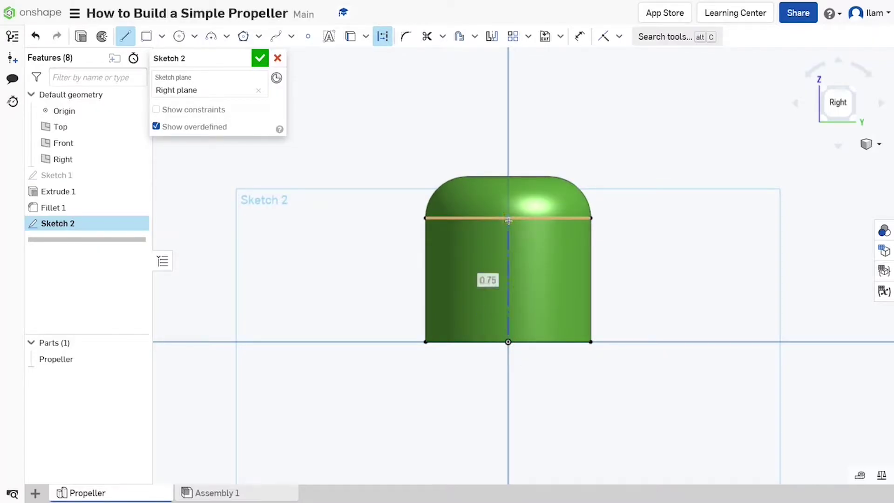
key(Escape)
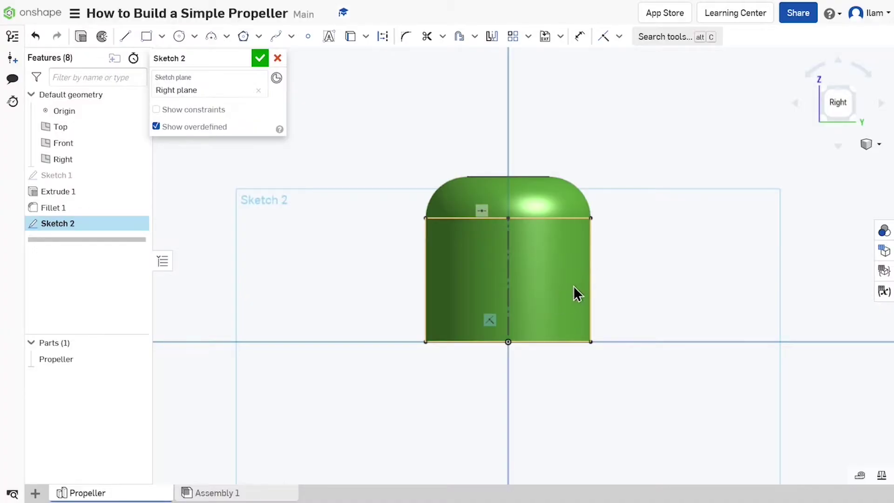
Draw a centre-point rectangle about 0.272 in wide from the construction line's midpoint, with its height spanning the two projected edges.
key(g)
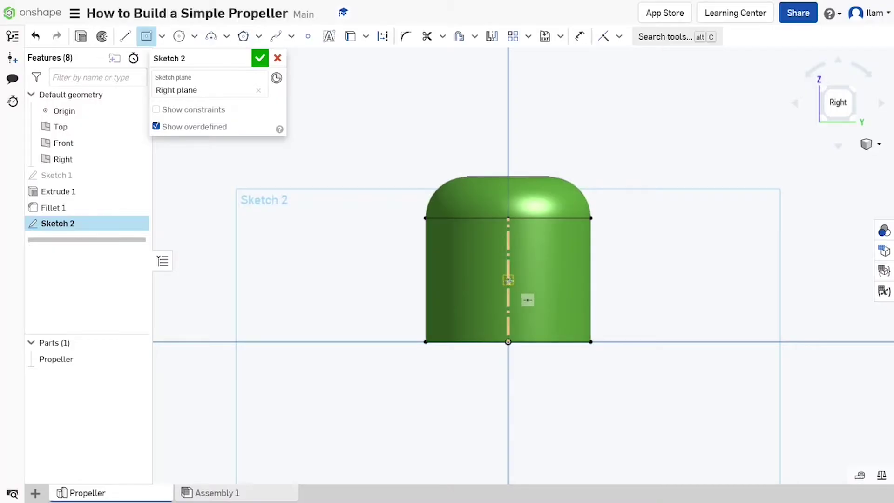
click(529, 219)
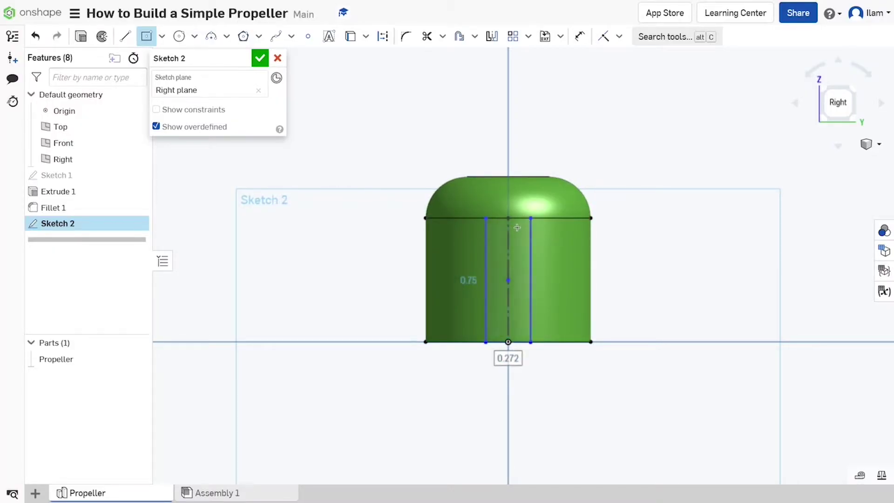
key(Tab)
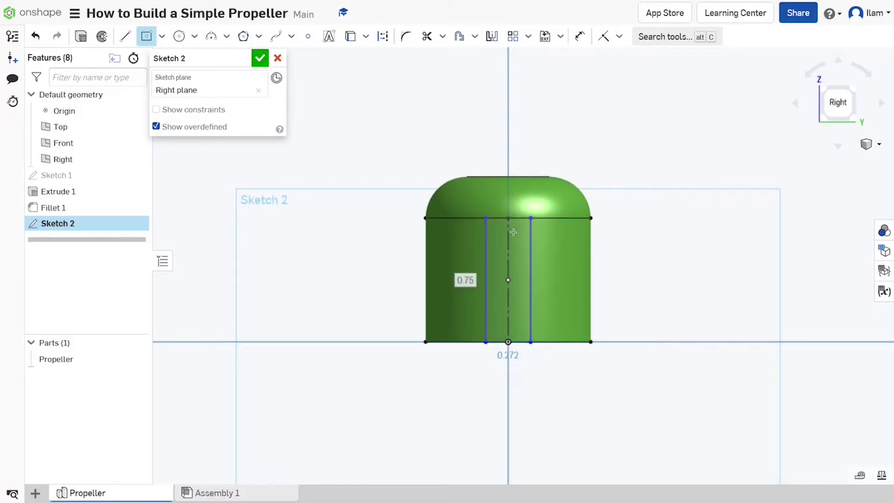
Dimension the rectangle's width to 0.125 in and finish the sketch.
key(d)
click(528, 250)
click(487, 243)
click(586, 153)
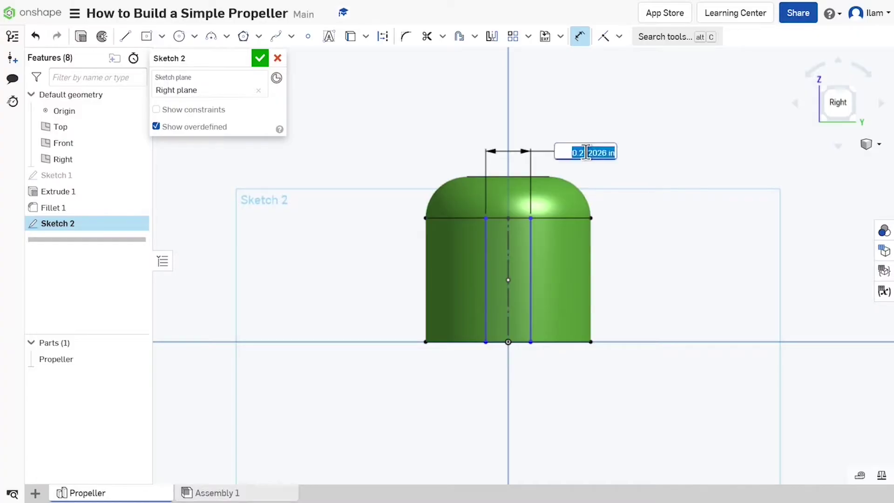
text(0.125)
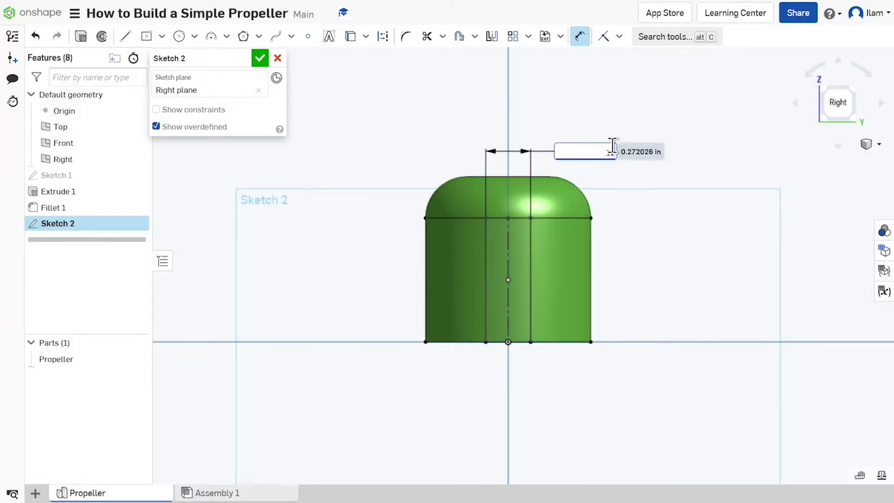
key(Return)
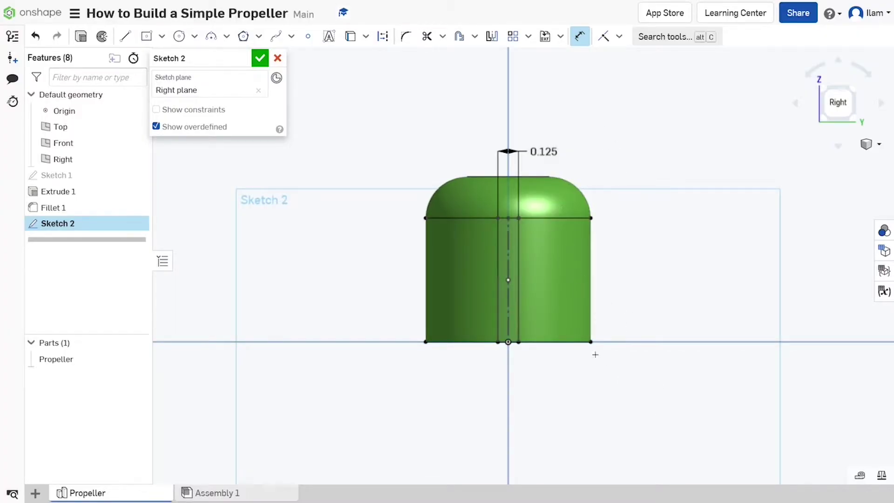
middle_drag(657, 331, 694, 355)
key(Escape)
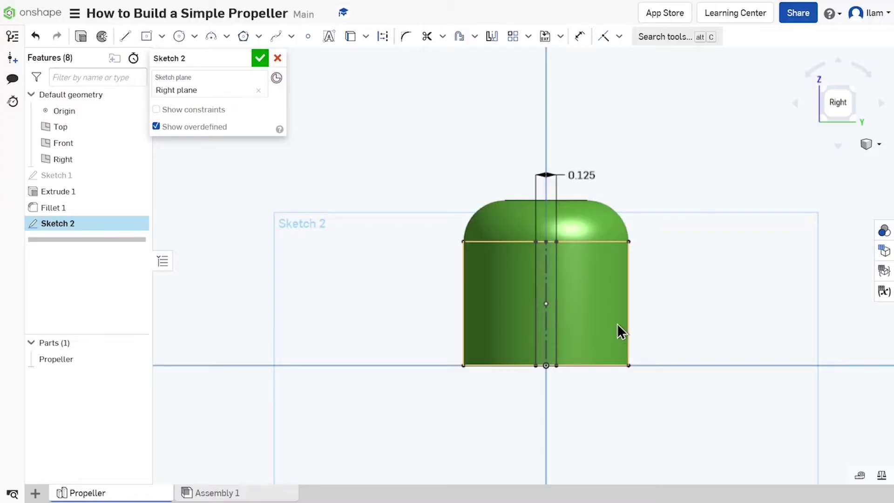
scroll(540, 283, down, 3)
middle_drag(652, 210, 603, 254)
click(260, 58)
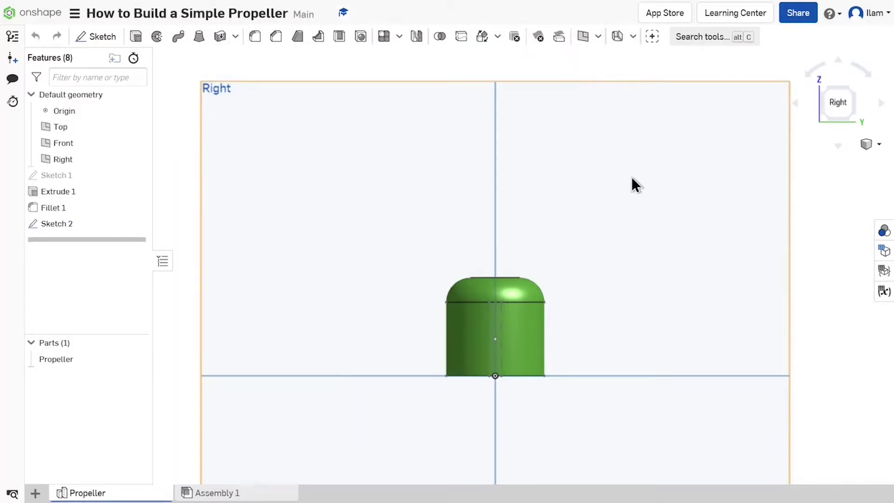
Create a plane offset 1 in from the Right plane.
key(p)
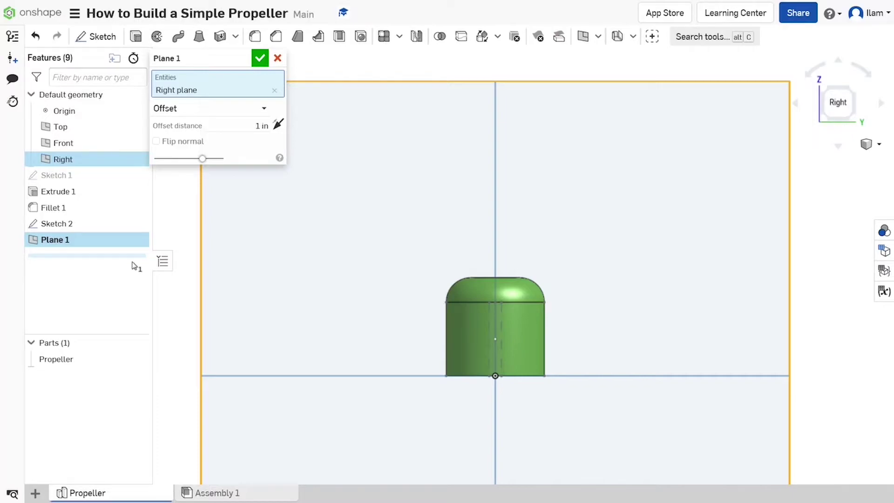
click(259, 59)
scroll(689, 353, down, 3)
right_drag(643, 313, 641, 330)
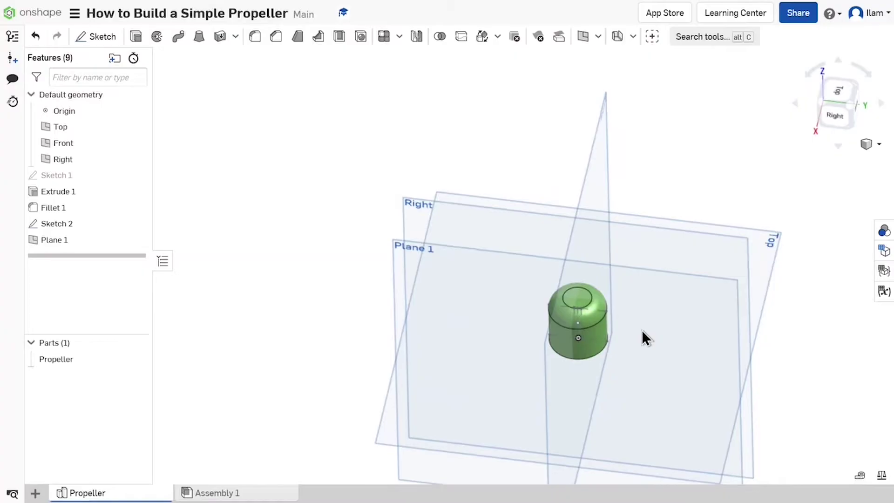
scroll(642, 330, down, 2)
scroll(409, 305, up, 5)
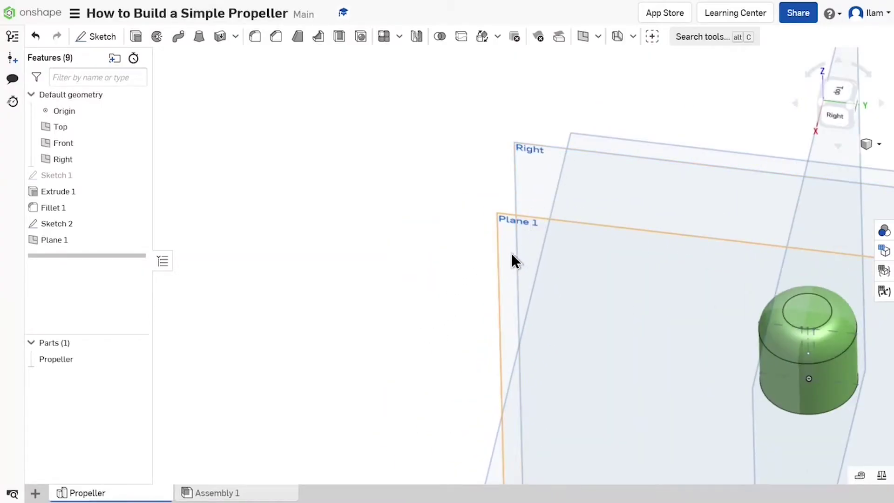
scroll(485, 246, down, 5)
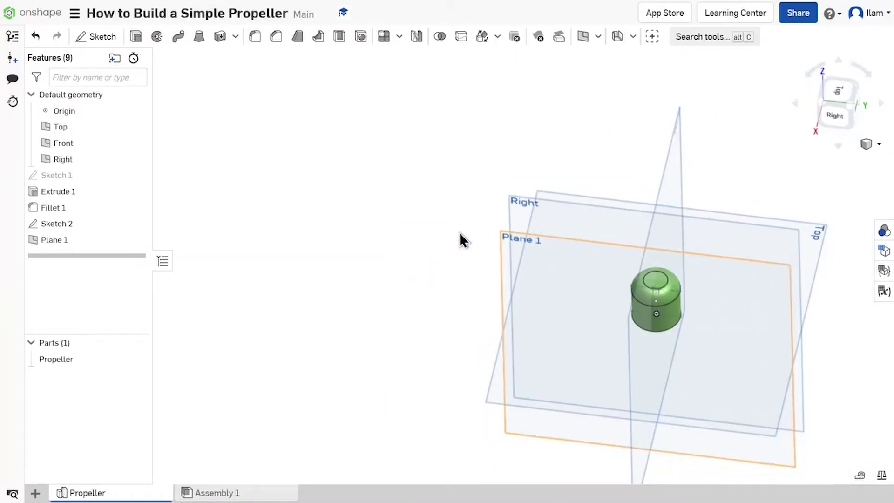
Hide the default planes while leaving the offset plane shown, and start a sketch on Plane 1.
click(838, 120)
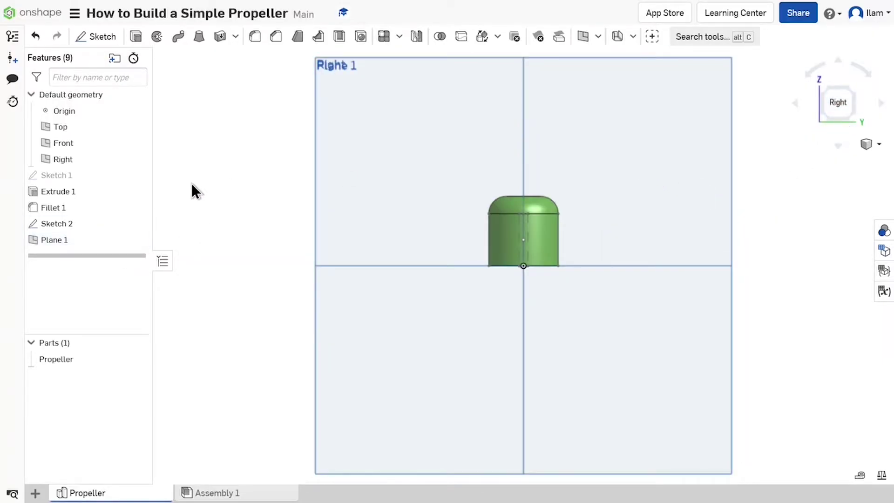
key(p)
click(134, 240)
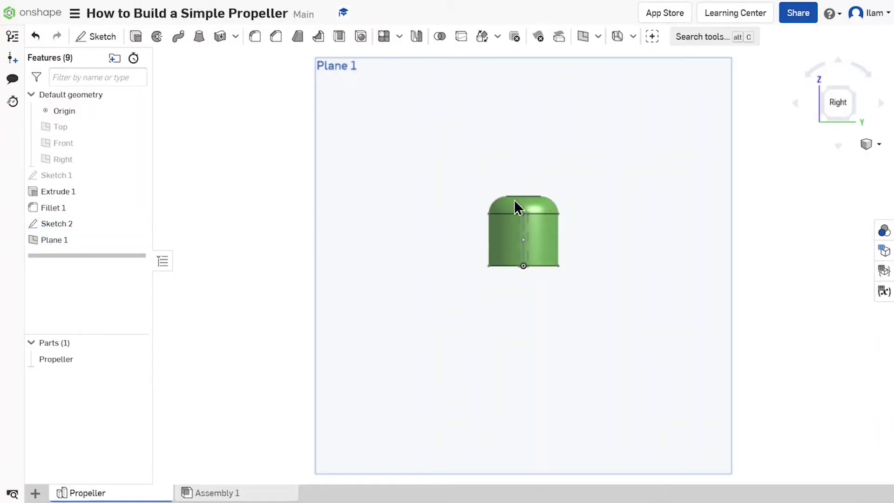
key(shift+s)
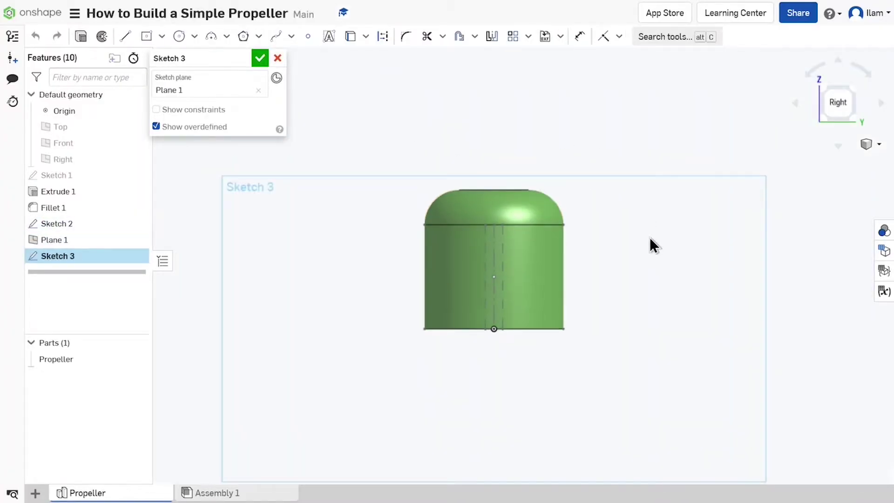
Project the centre point of the first sketch's rectangle into the new sketch.
key(g)
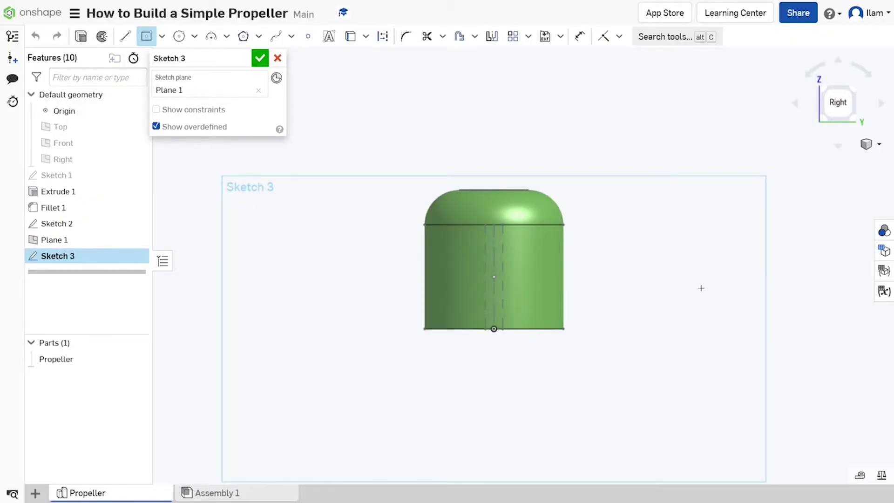
key(u)
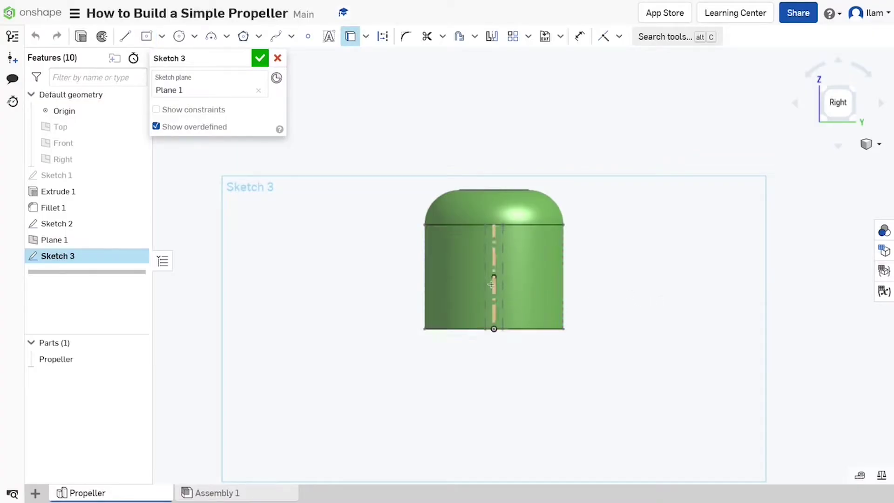
click(494, 278)
key(Escape)
middle_drag(713, 247, 662, 249)
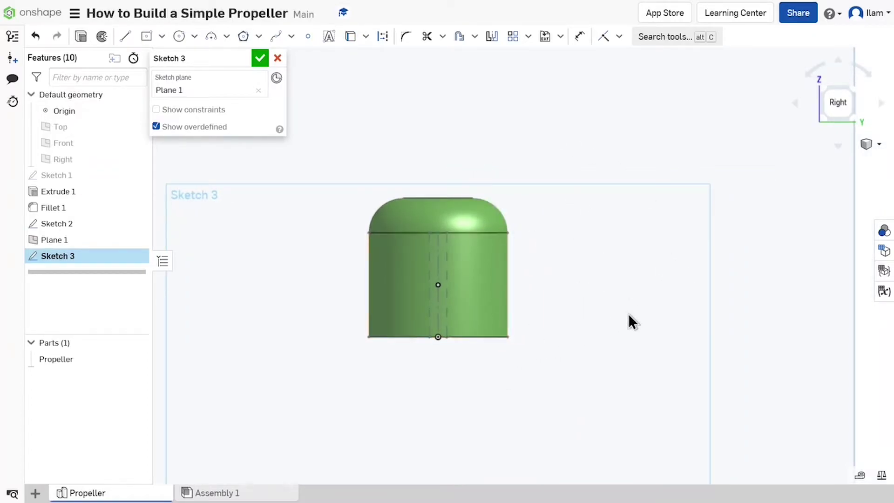
Draw an upright centre-point rectangle in the empty area beside the hub.
key(r)
click(613, 275)
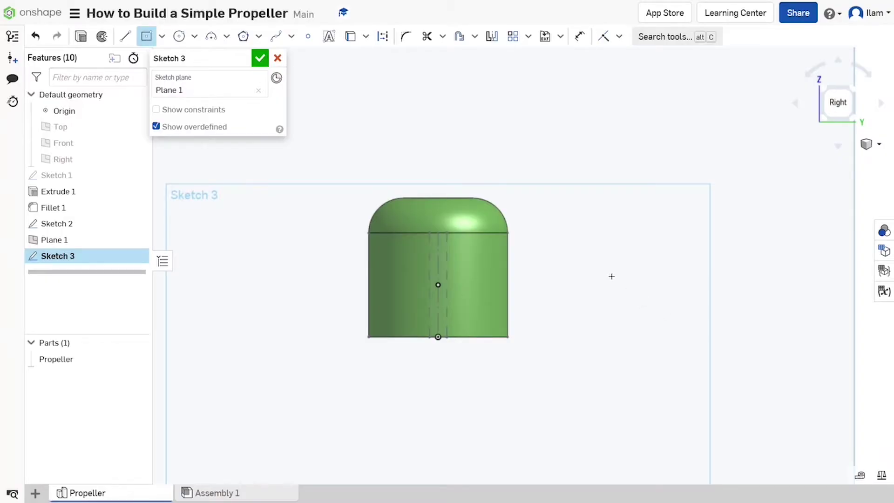
click(650, 219)
key(Escape)
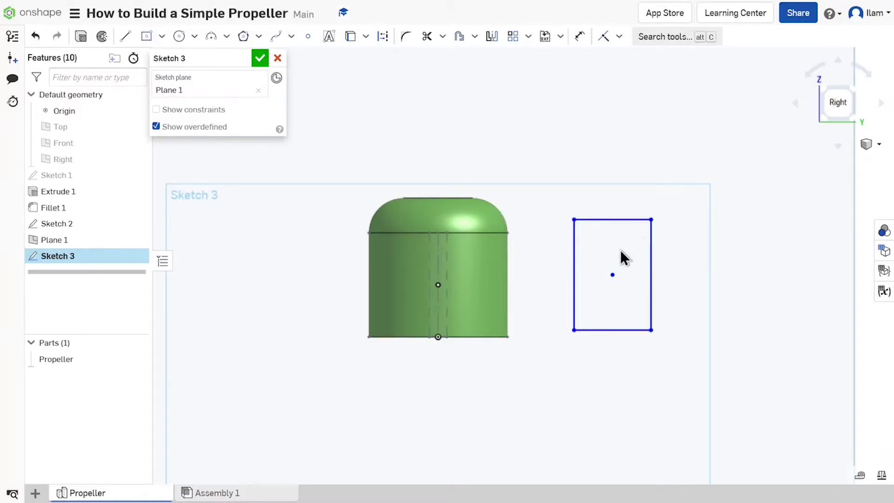
Dimension the new rectangle to 0.75 in high and 0.125 in wide.
key(d)
click(650, 259)
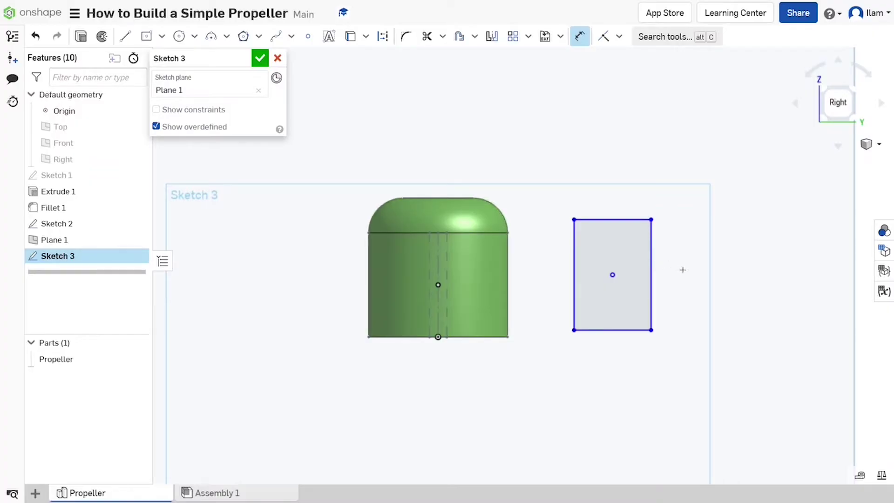
click(684, 272)
key(BackSpace)
click(685, 286)
click(601, 222)
click(601, 205)
text(0.125)
key(Return)
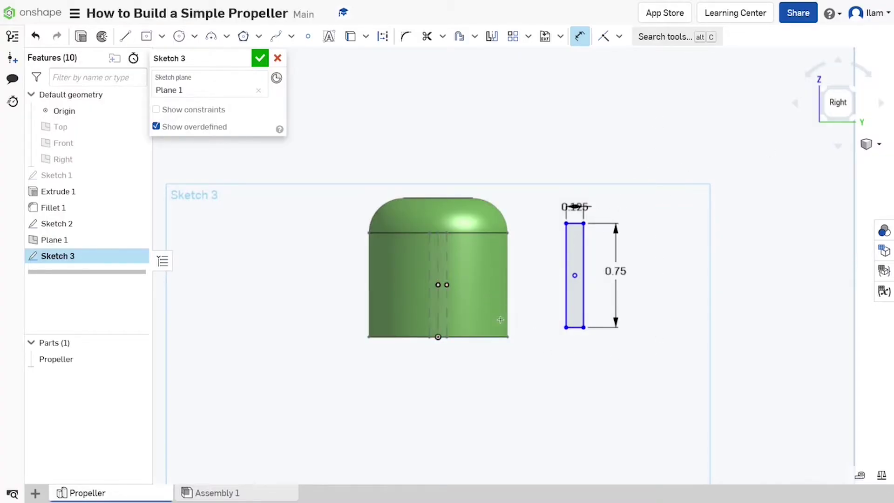
Rotate the whole dimensioned rectangle 15° clockwise about its lower-left corner with the sketch Transform tool.
key(Escape)
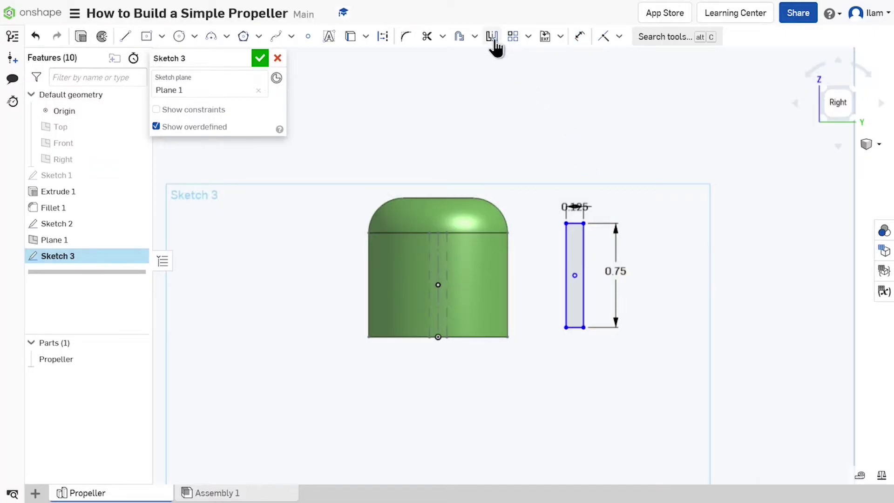
click(528, 37)
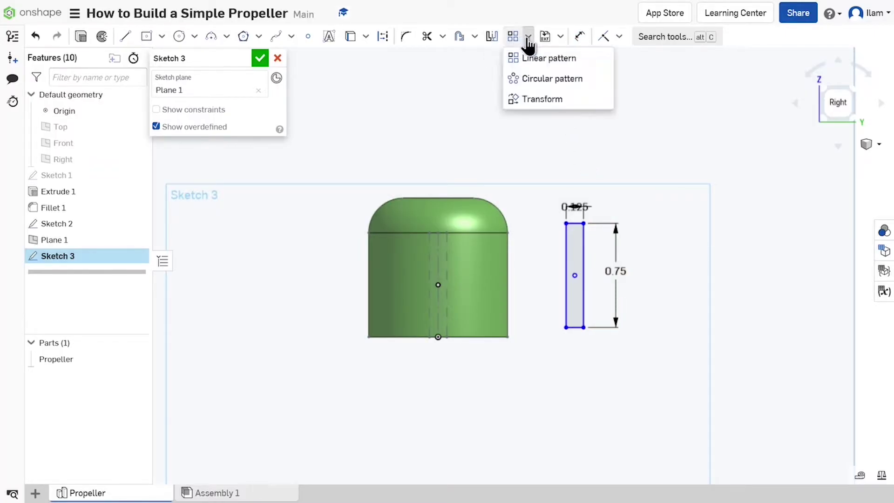
click(540, 99)
drag(708, 389, 538, 161)
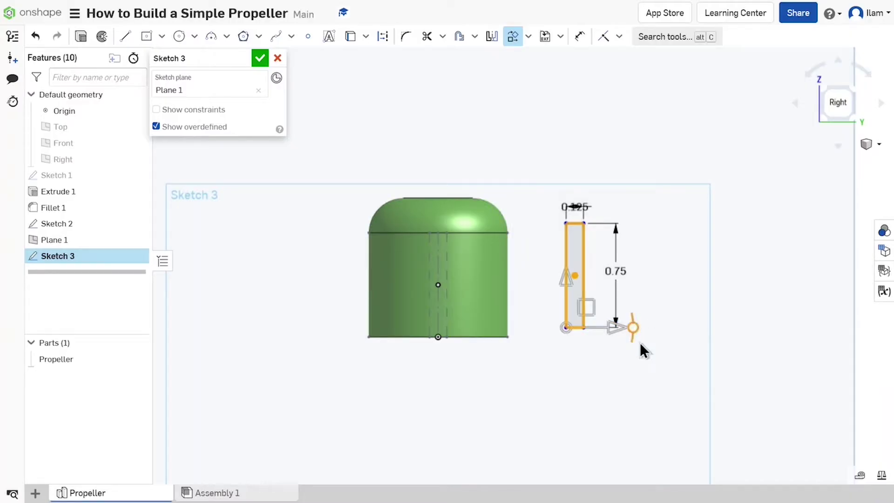
drag(639, 329, 634, 360)
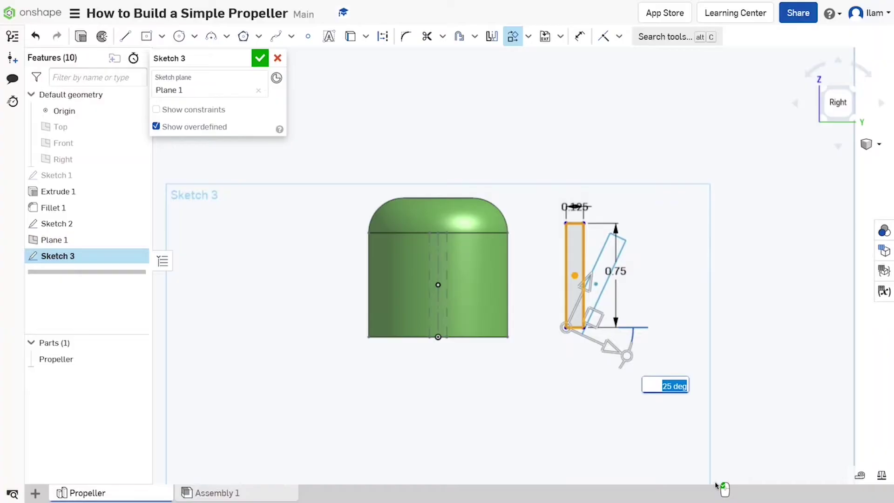
text(15)
key(Return)
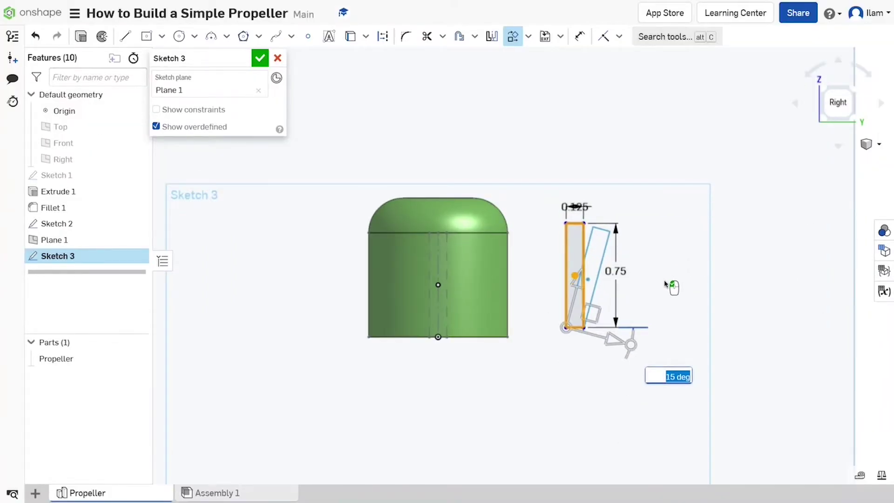
click(687, 279)
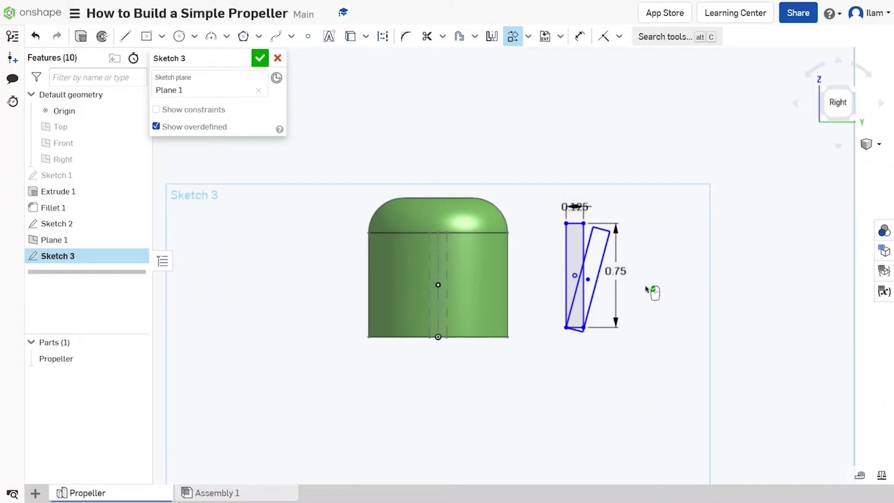
Make the tilted rectangle's centre point coincident with the projected centre point on the hub.
click(588, 280)
click(382, 37)
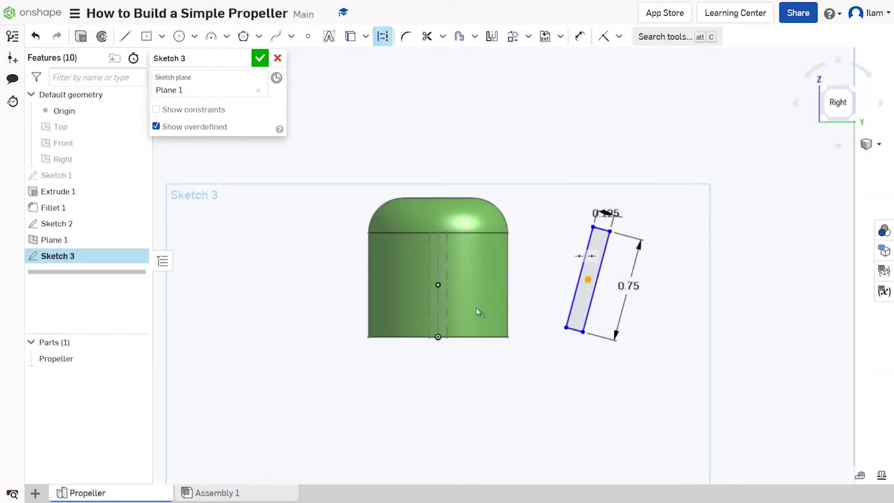
click(438, 286)
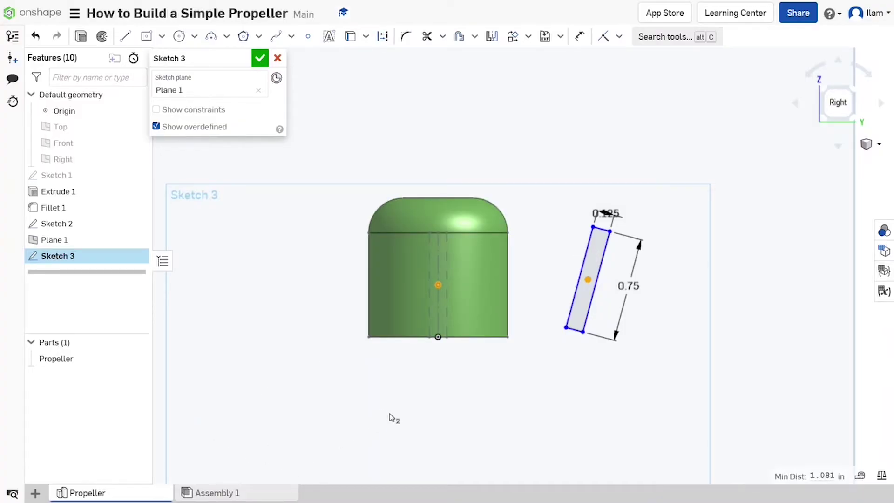
key(i)
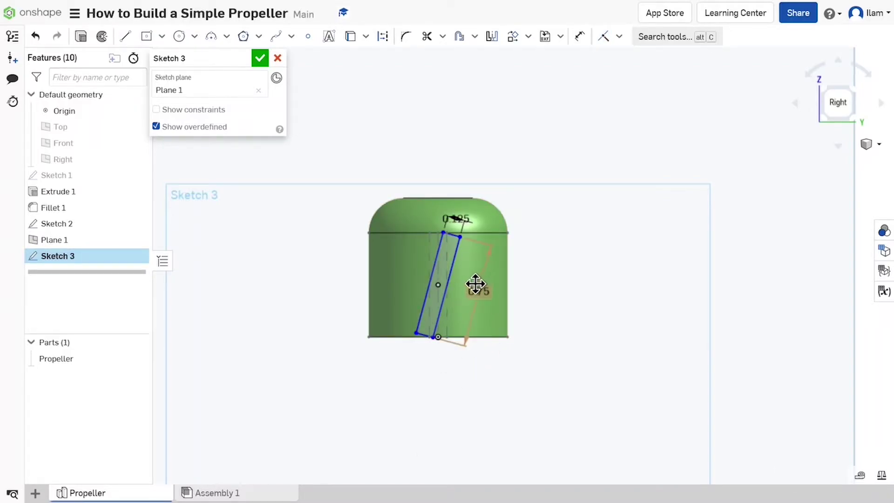
Swing the rectangle about its centre and dimension the angle between its long side and the hub's base edge to 75°.
scroll(449, 284, up, 1)
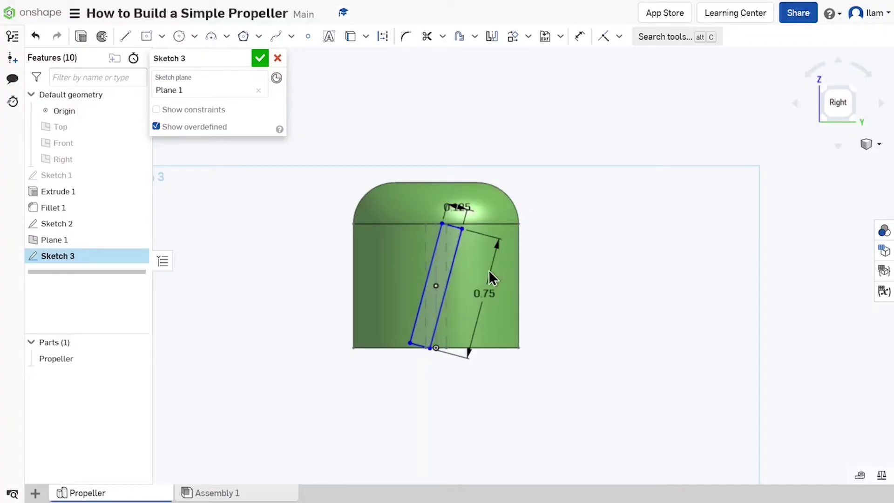
mouse_move(494, 259)
mouse_down()
mouse_move(501, 274)
mouse_move(493, 252)
mouse_up()
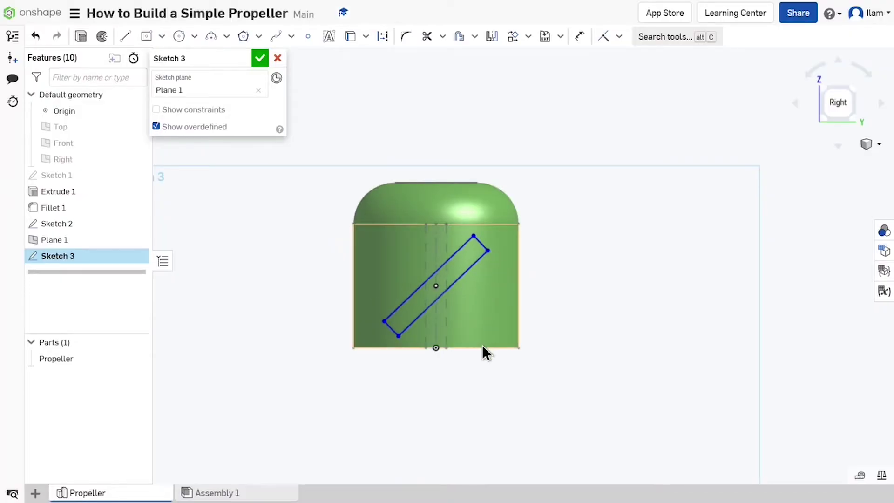
key(d)
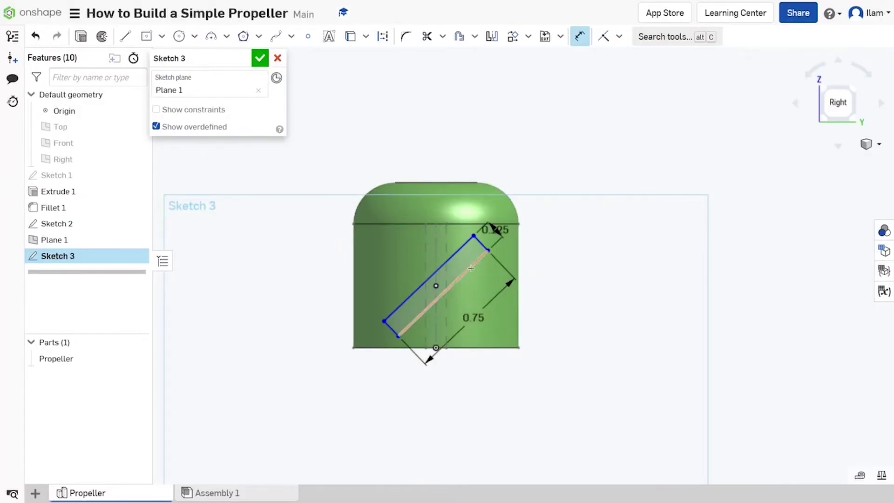
click(473, 270)
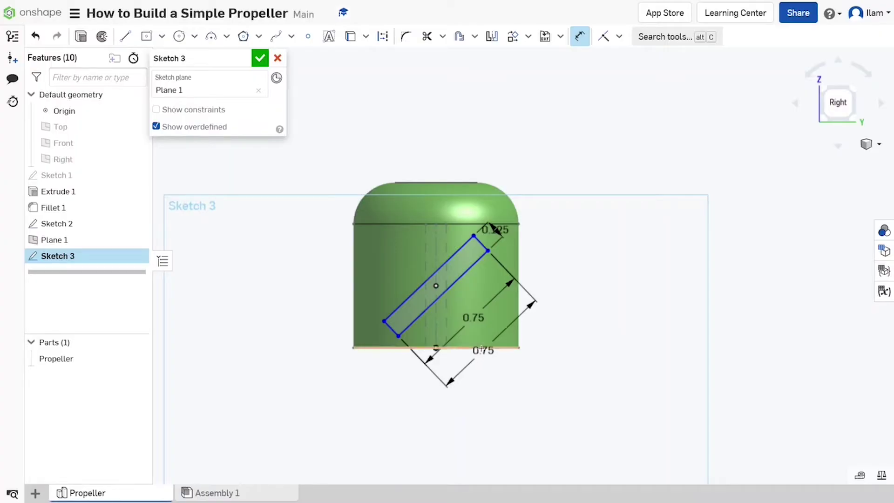
click(484, 348)
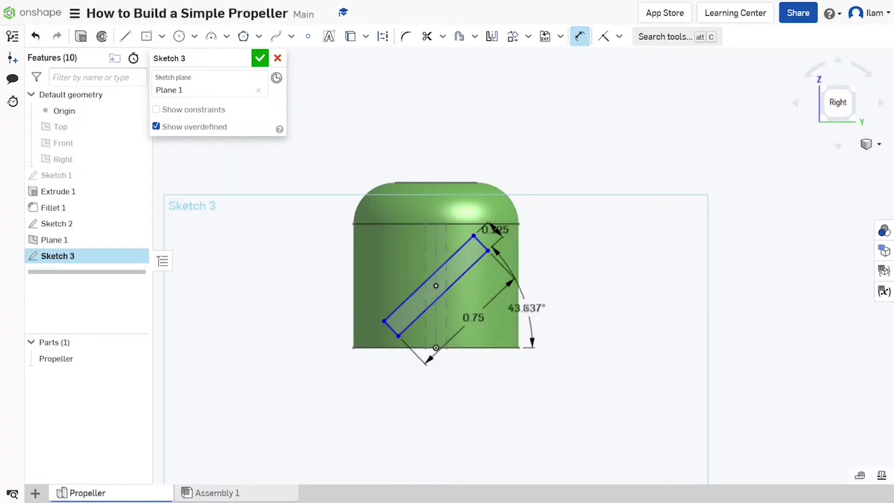
click(528, 310)
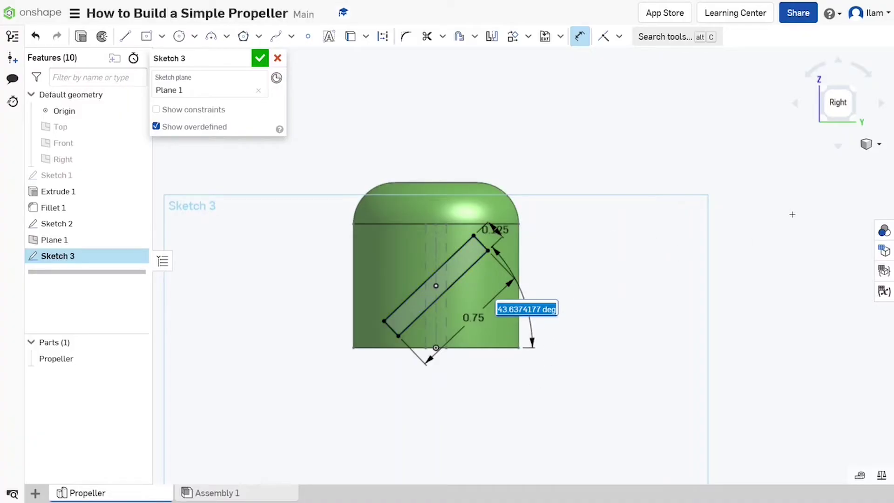
text(60)
key(Return)
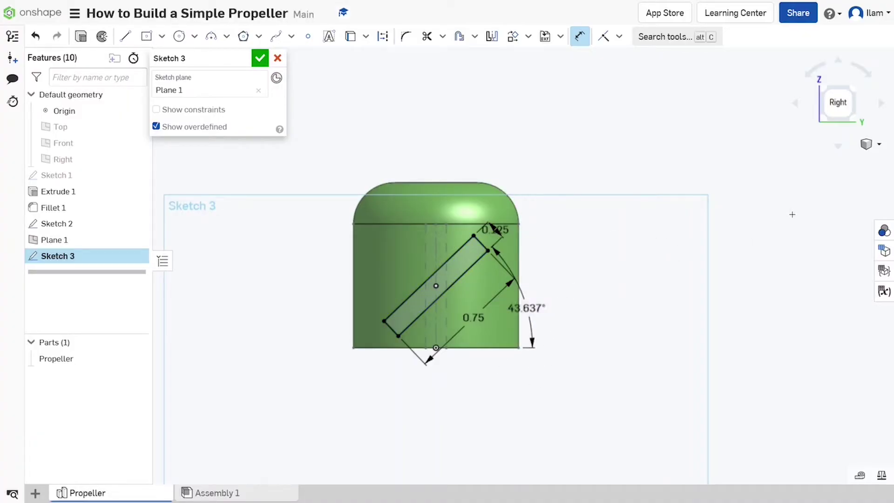
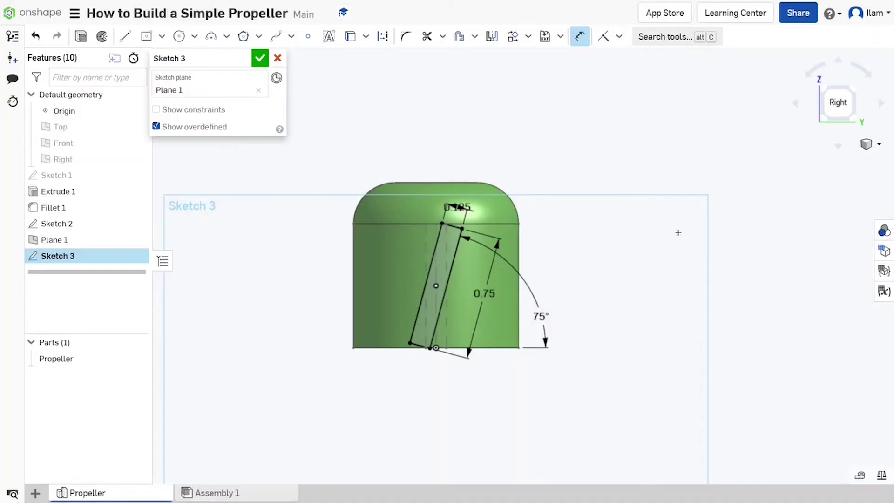
Finish the sketch and create a plane offset 1 in from the tilted rectangle's face.
click(260, 58)
click(452, 237)
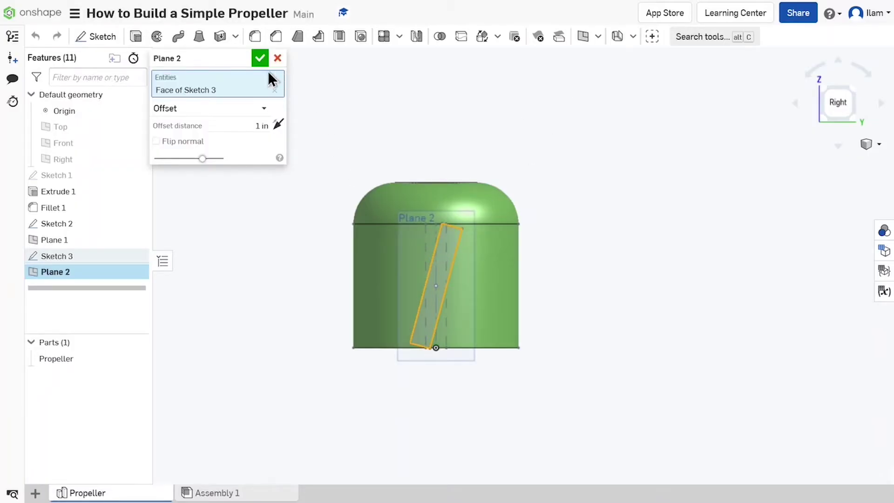
click(265, 60)
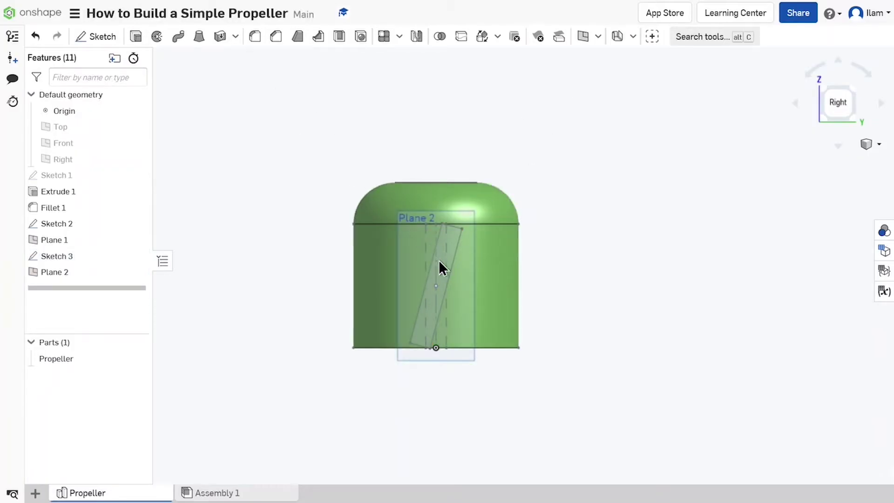
Start a sketch on Plane 2, viewed from the right, and hide Plane 1.
scroll(437, 258, up, 3)
right_drag(390, 237, 372, 253)
scroll(336, 264, down, 5)
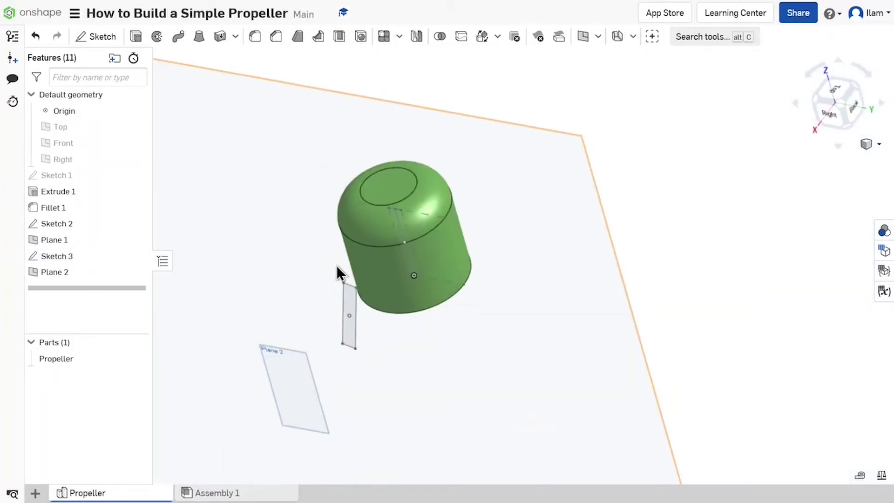
scroll(305, 364, up, 3)
click(294, 350)
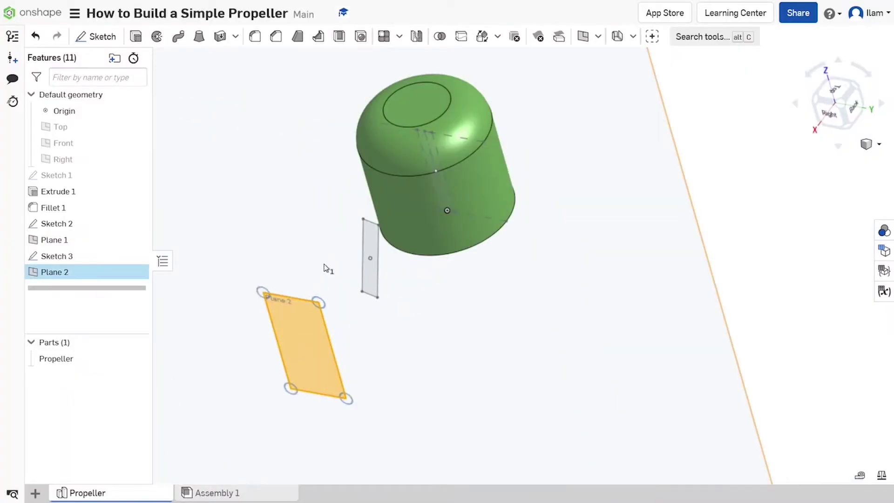
key(space)
key(shift+s)
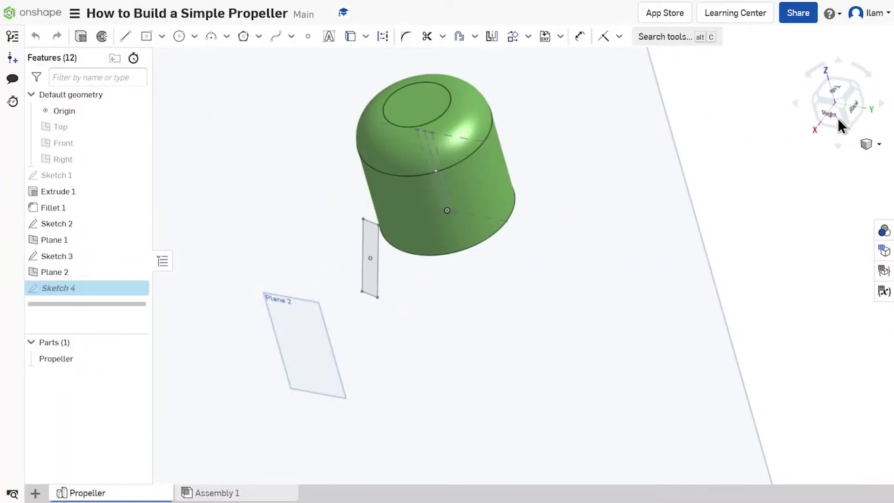
click(841, 125)
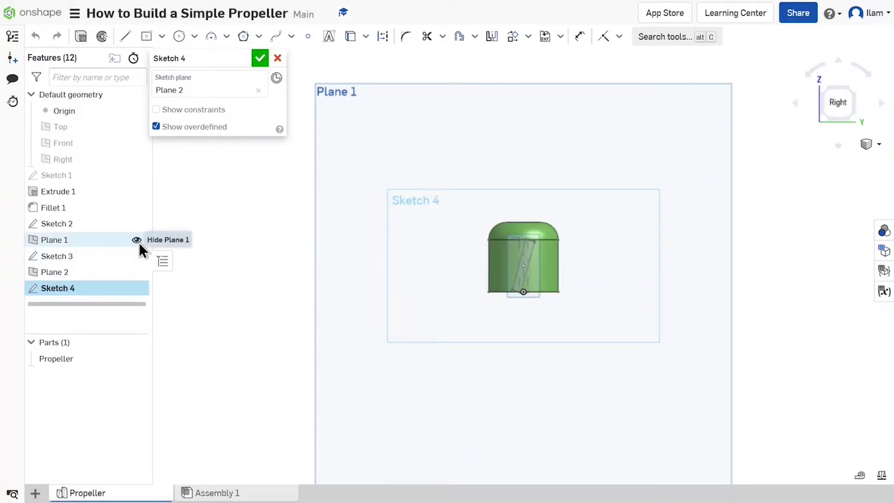
click(136, 240)
Draw an upright centre-point rectangle about 0.245 in wide in the empty area beside the hub.
scroll(641, 275, up, 5)
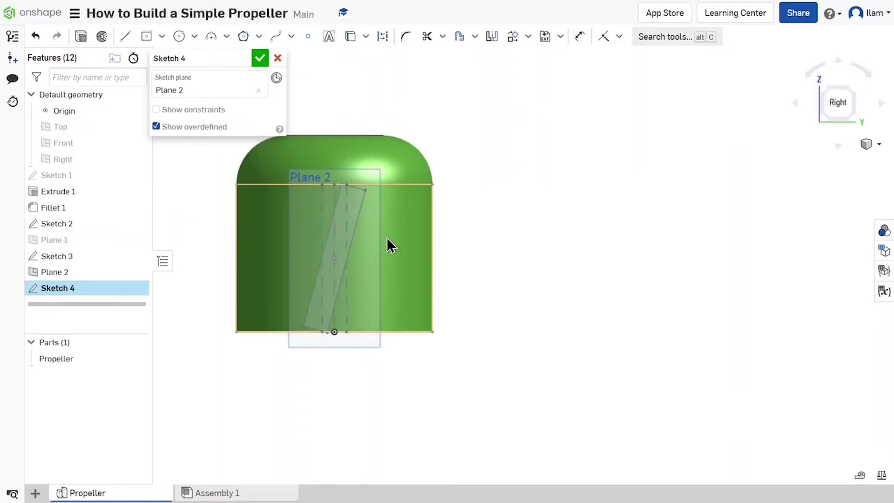
scroll(515, 168, up, 5)
key(g)
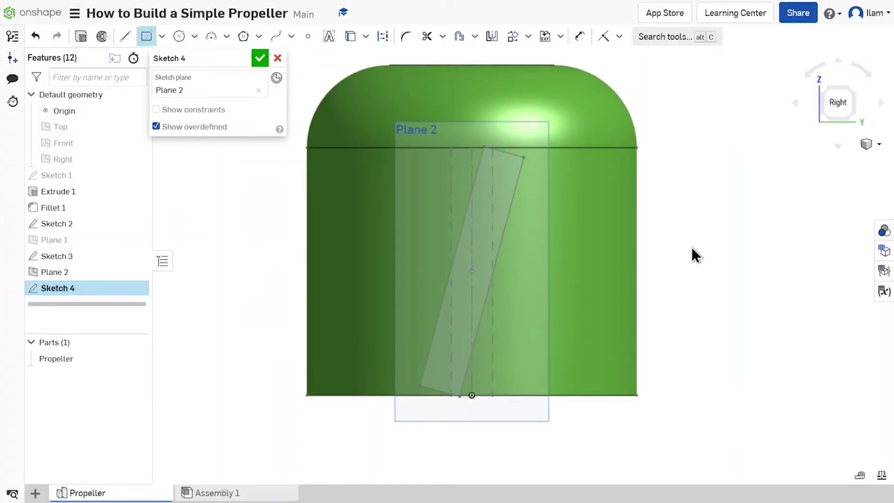
click(782, 161)
Dimension the new rectangle's width to 0.125 in.
key(d)
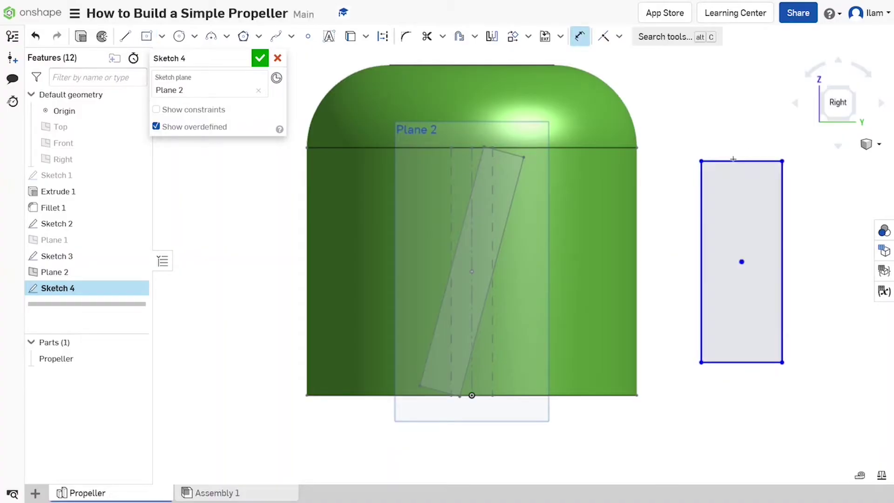
click(733, 160)
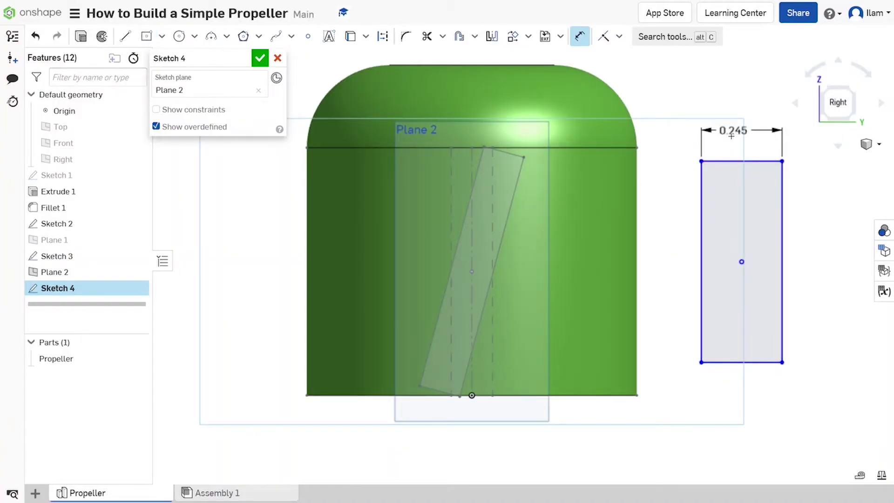
click(732, 142)
key(Return)
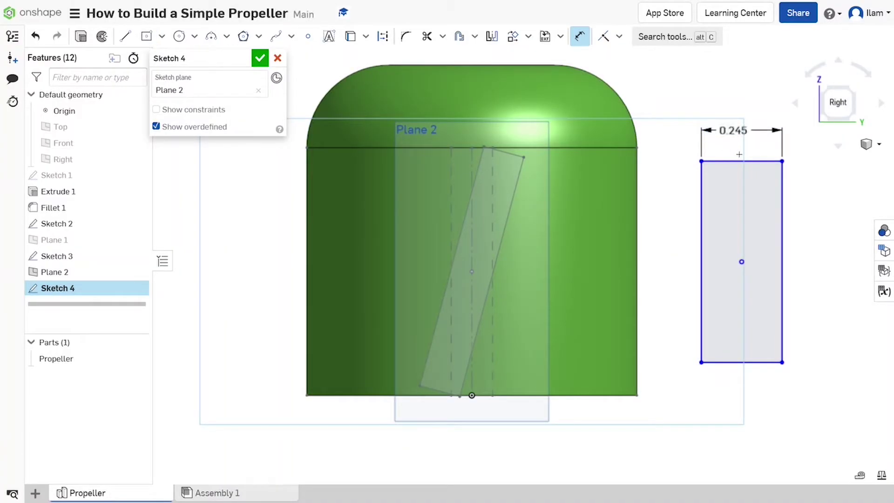
scroll(730, 189, down, 5)
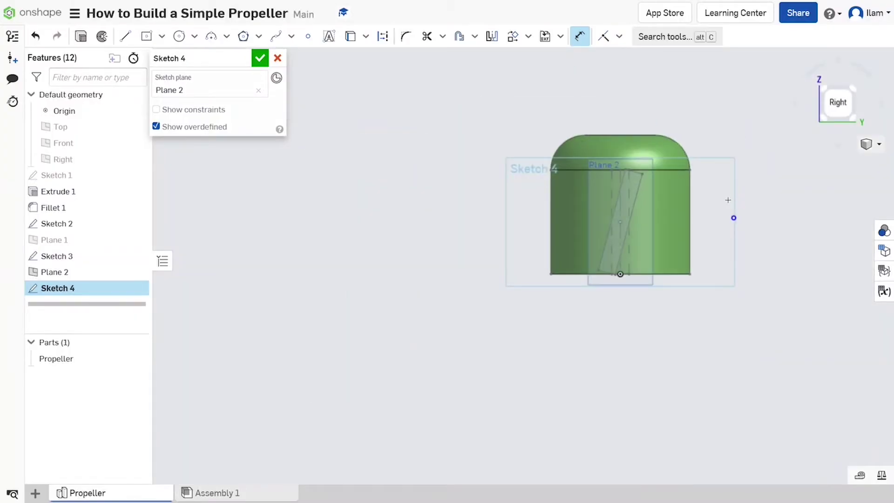
key(Escape)
key(ctrl+z)
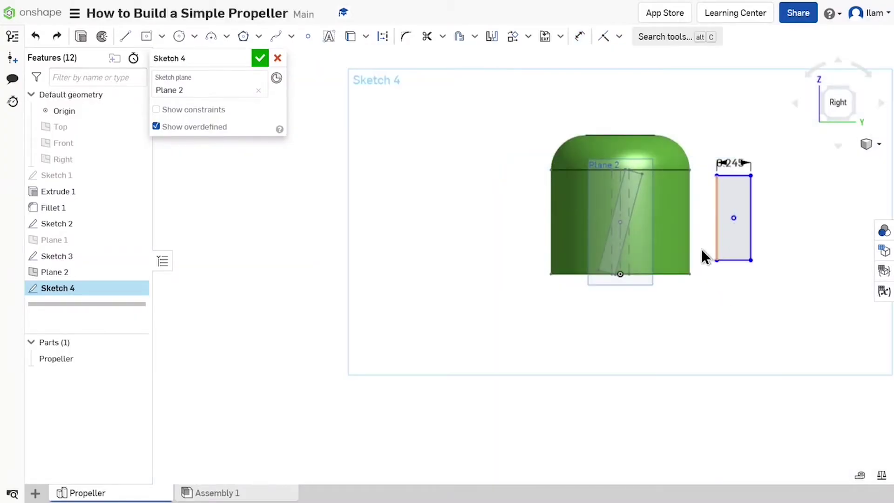
scroll(744, 137, up, 3)
double_click(723, 181)
text(.125)
key(Return)
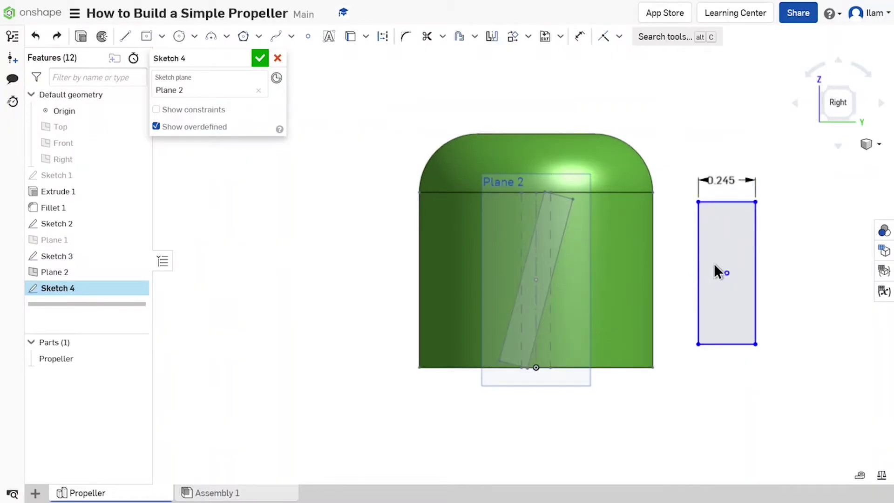
Dimension the new rectangle's height to 0.75 in and leave the Dimension tool.
key(d)
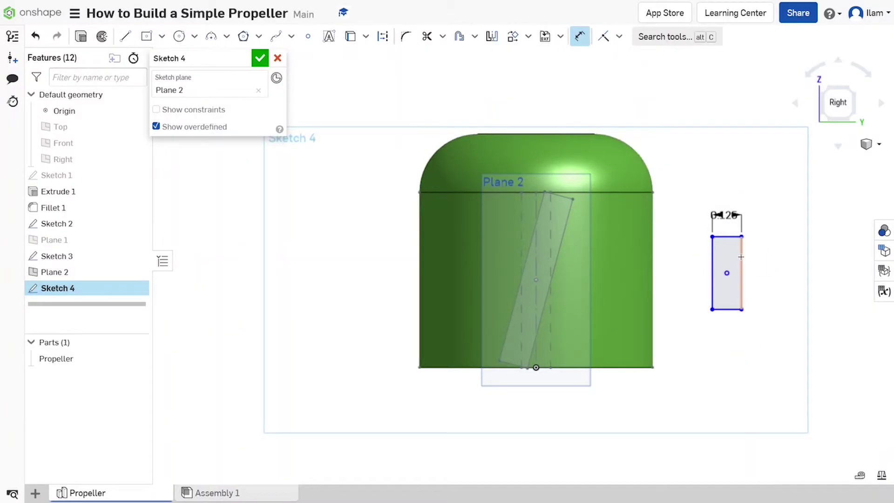
click(742, 279)
click(768, 279)
text(.75)
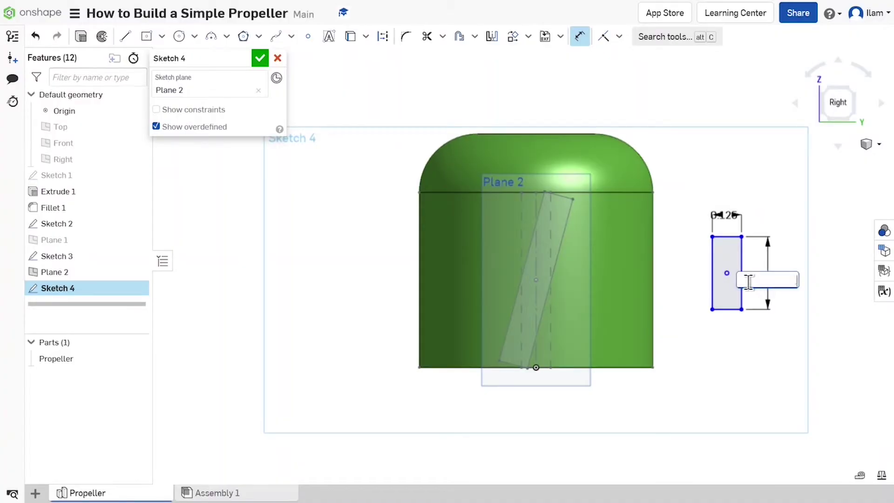
key(Return)
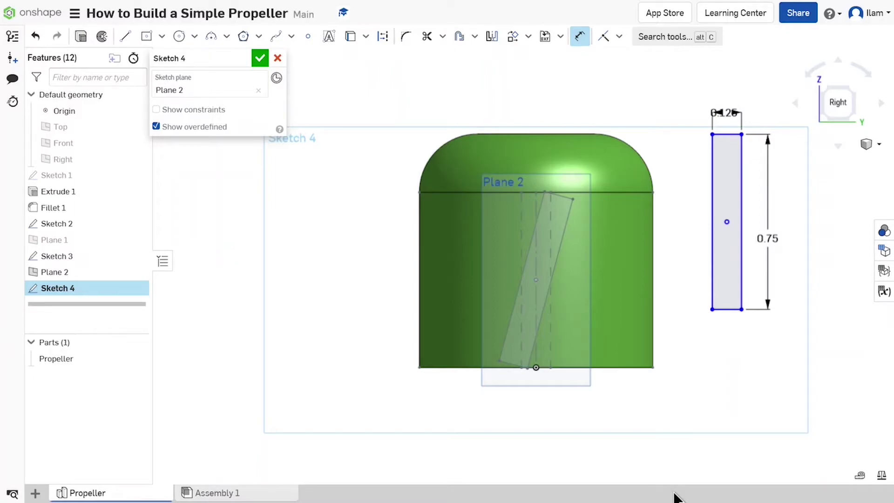
click(579, 36)
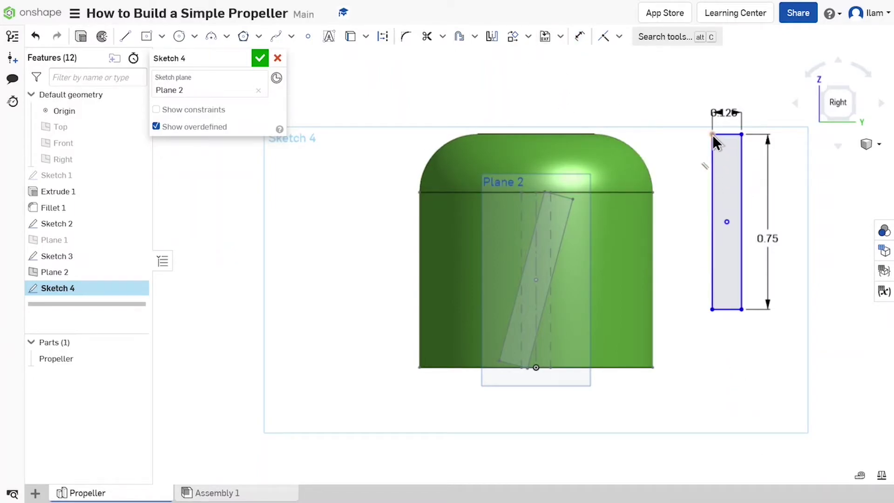
Reposition the new rectangle beside the hub and rotate it 30° clockwise with the Transform tool.
drag(706, 170, 702, 215)
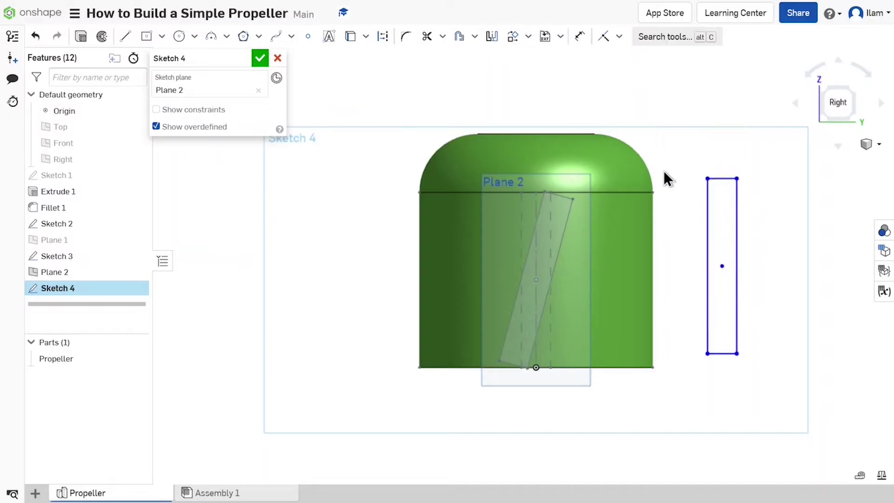
click(529, 36)
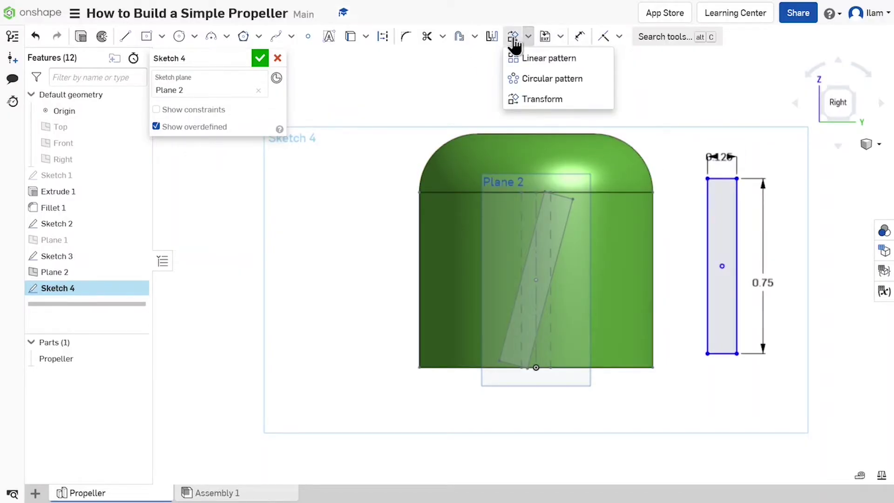
click(540, 77)
mouse_move(782, 386)
mouse_down()
mouse_move(714, 300)
mouse_move(663, 128)
mouse_up()
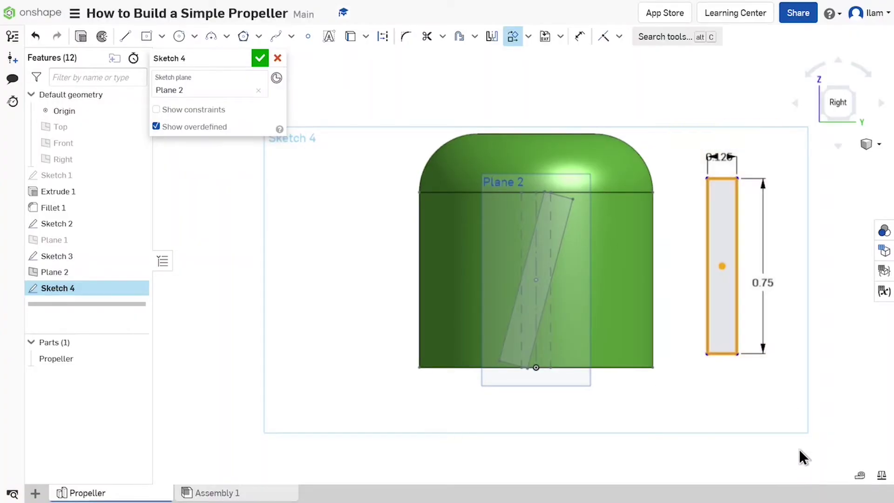
drag(773, 350, 764, 408)
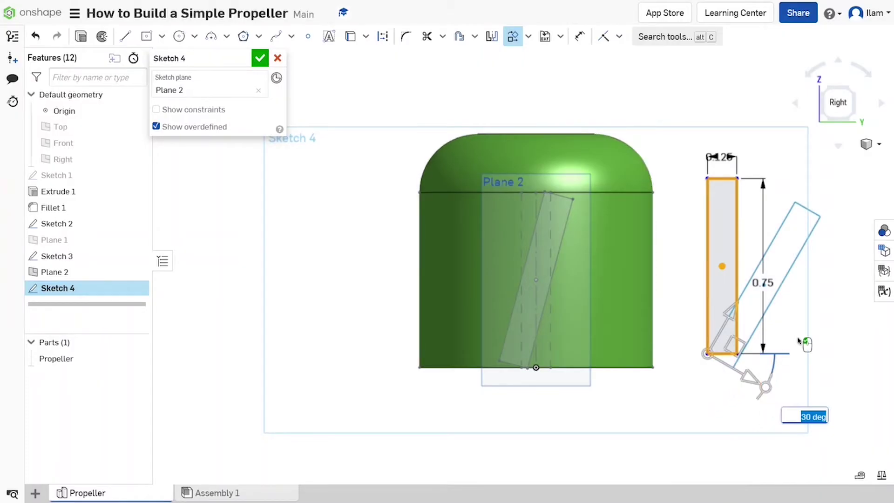
click(804, 343)
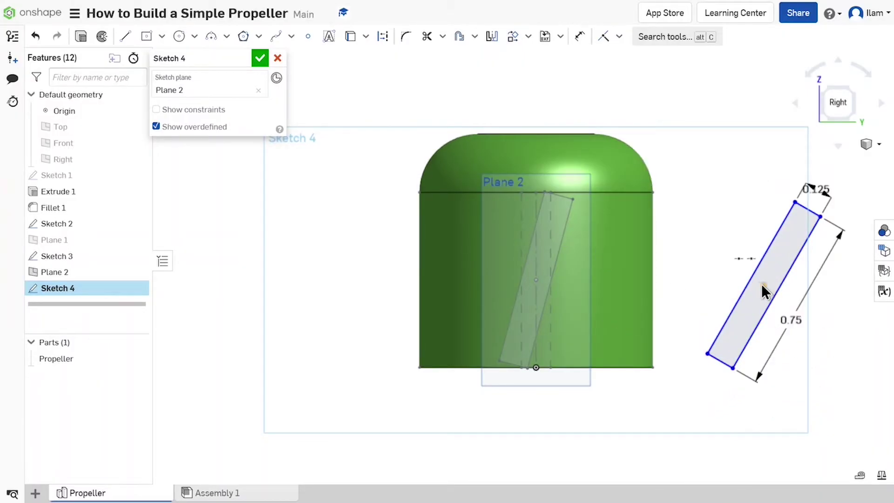
Make the tilted rectangle's centre point coincident with the centre point of the earlier blade profiles on the hub's axis.
click(762, 286)
click(517, 296)
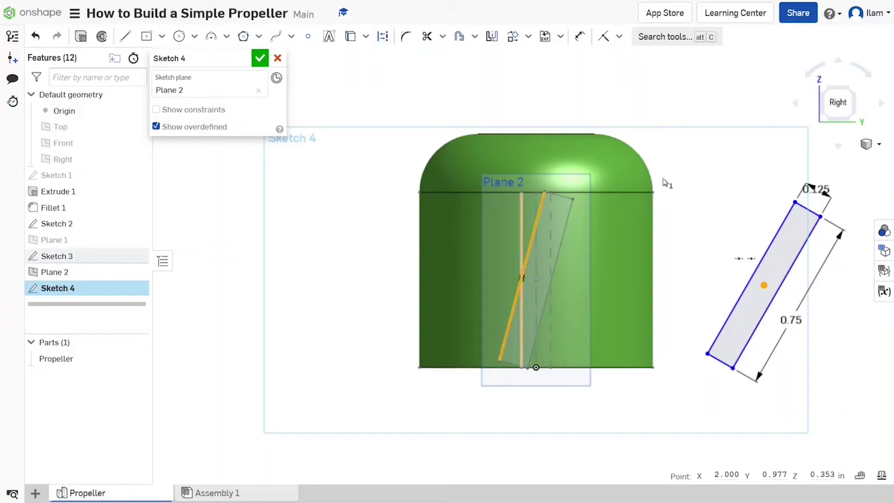
key(Escape)
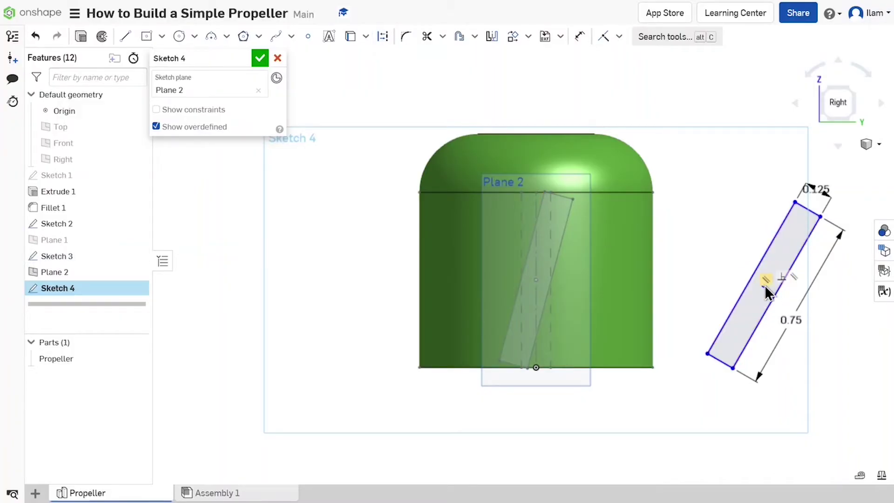
key(shift+m)
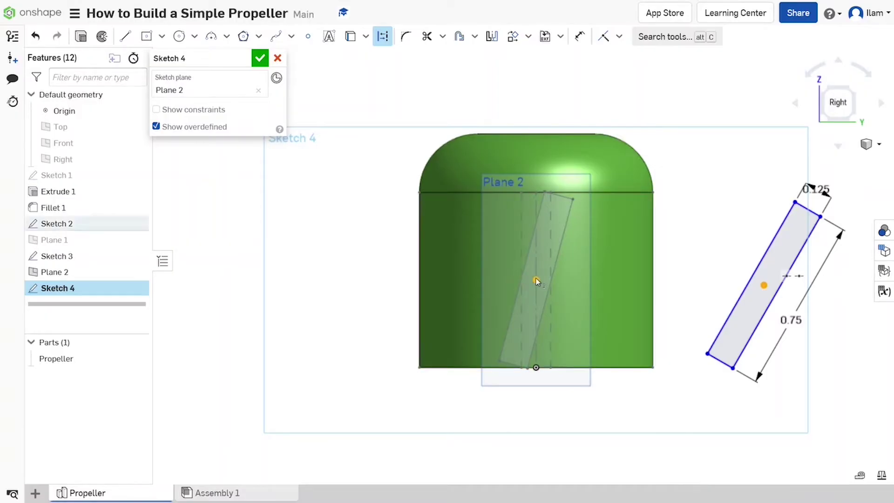
key(i)
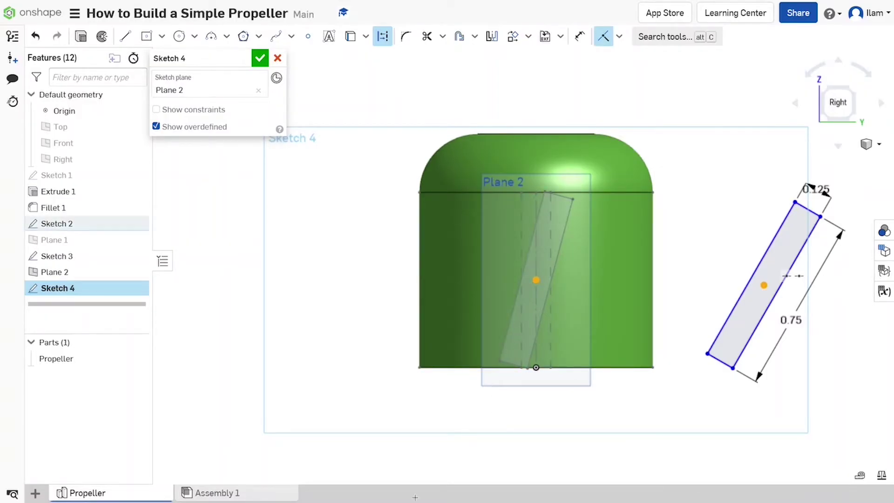
click(596, 394)
Dimension the angle between the rectangle's long edge and the hub's base line at 60° and finish the sketch.
key(d)
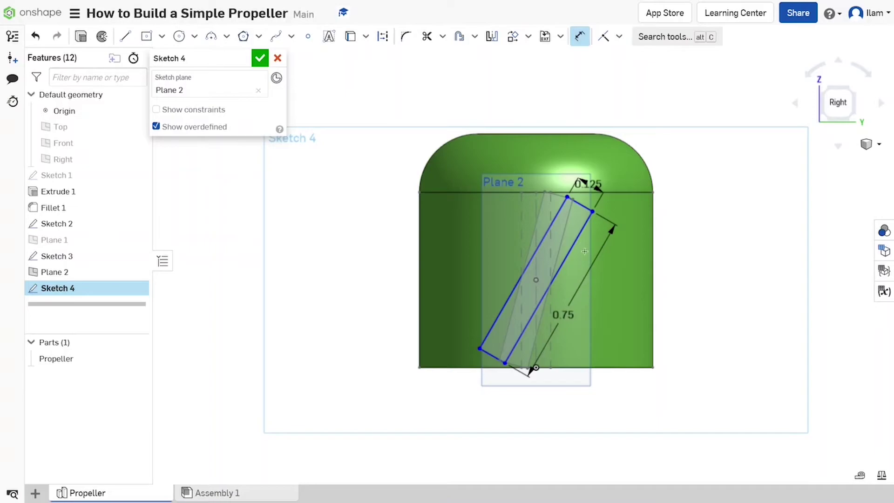
click(580, 235)
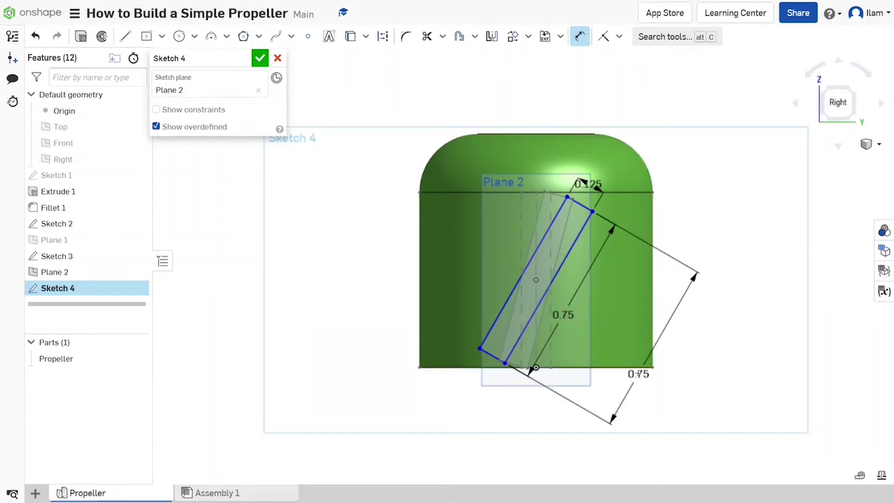
click(634, 366)
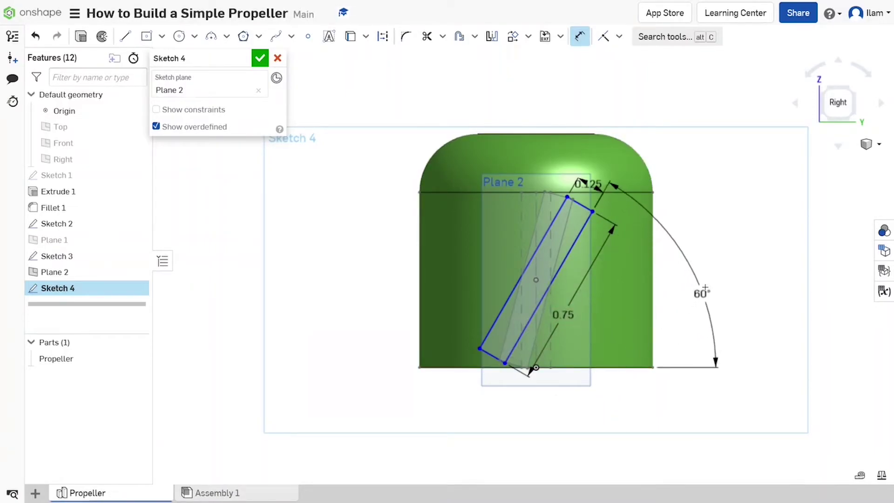
click(766, 385)
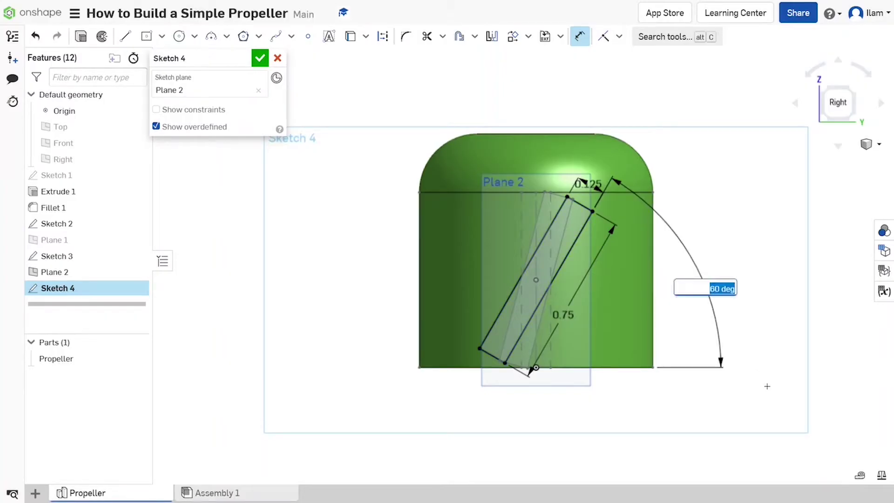
key(Return)
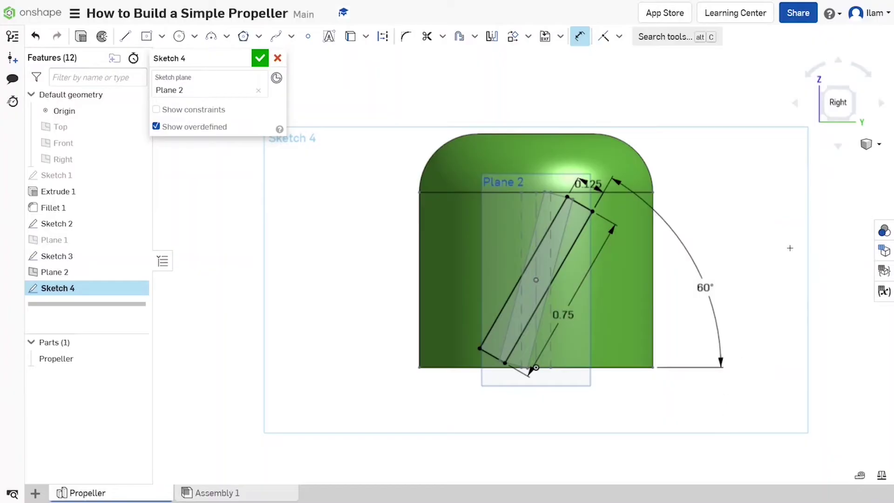
click(258, 59)
Create a new plane offset outward from Plane 2 and hide Plane 2.
click(561, 235)
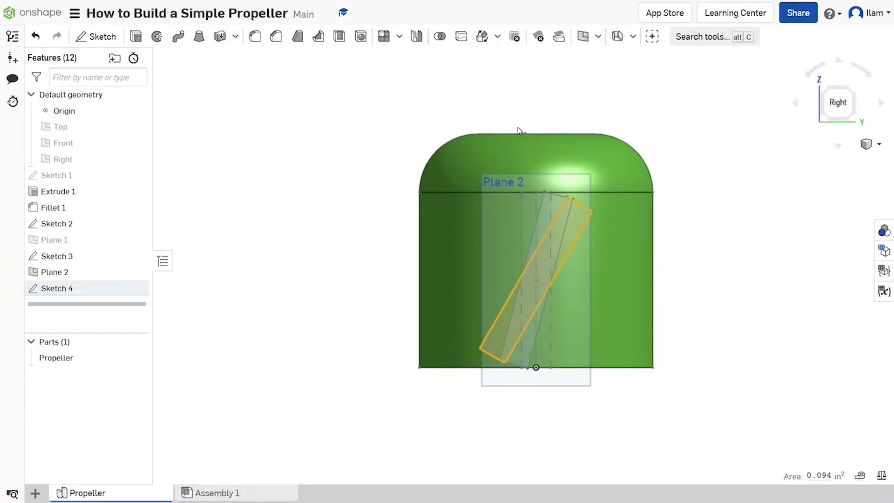
key(p)
click(259, 59)
click(138, 272)
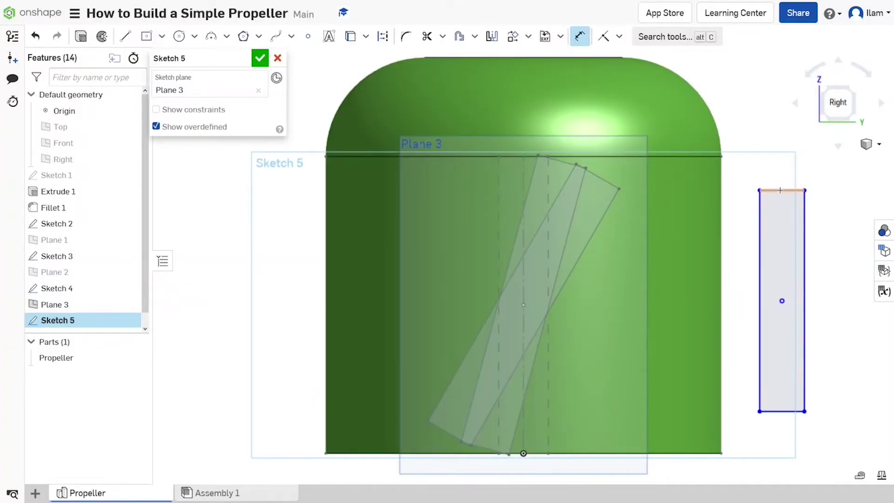
Dimension the width of the rectangle in Sketch 5 to 0.125 in.
click(779, 190)
click(775, 169)
text(.125)
key(Return)
Dimension the height of the same rectangle to 0.75 in and leave the Dimension tool.
click(805, 281)
click(831, 283)
text(.6)
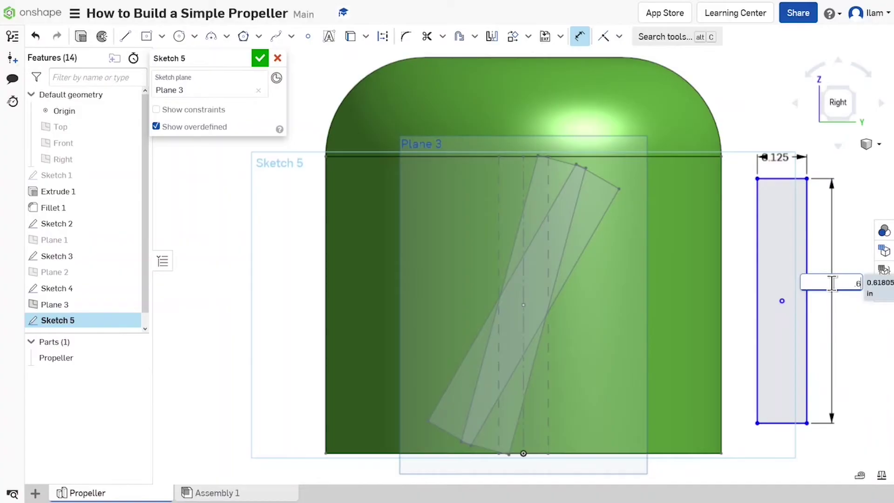
key(BackSpace)
text(75)
key(Return)
click(579, 39)
Rotate the Sketch 5 rectangle about 45° clockwise with the Transform tool.
click(782, 275)
scroll(724, 301, down, 6)
click(513, 36)
drag(789, 349, 767, 382)
key(Return)
Make the rotated rectangle's centre point coincident with the earlier profiles' shared centre point on the hub.
click(767, 311)
click(667, 302)
key(i)
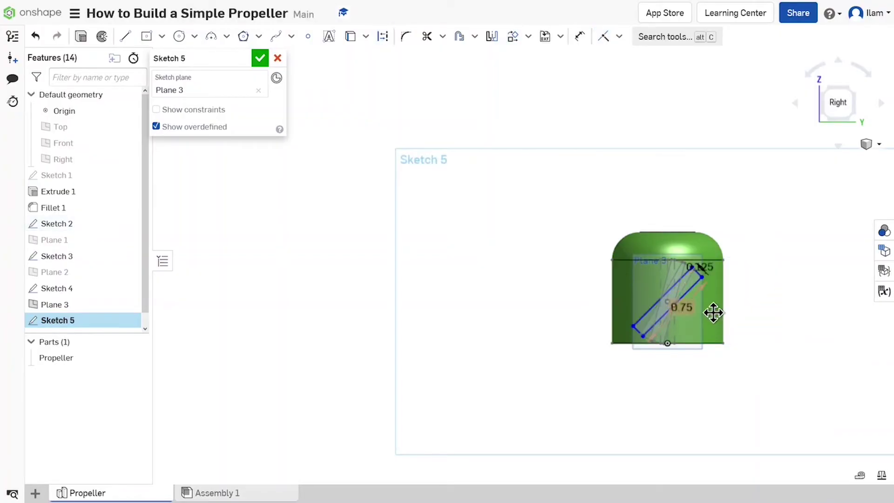
Dimension the angle between the rectangle's long edge and the hub's base line, and finish Sketch 5.
key(d)
click(685, 294)
click(705, 343)
click(767, 303)
key(Return)
click(260, 58)
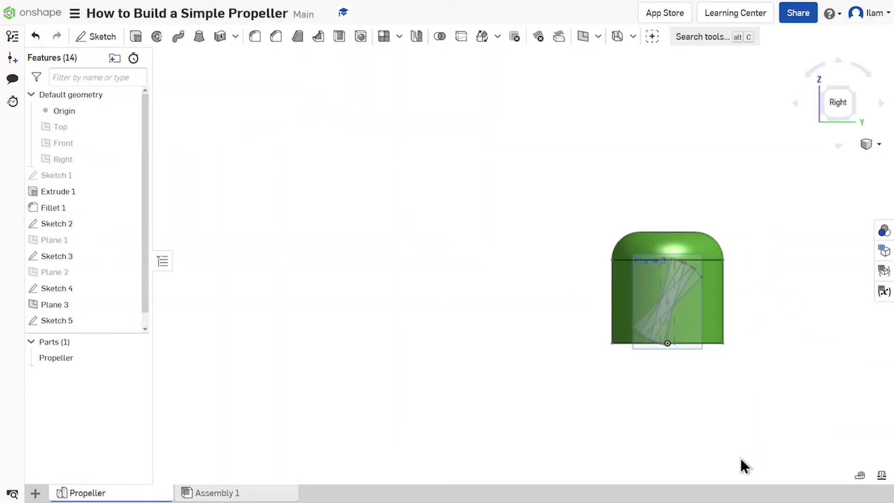
Create another plane offset outward from Plane 3 and hide Plane 3.
scroll(691, 285, up, 7)
scroll(513, 363, down, 1)
right_drag(546, 280, 546, 233)
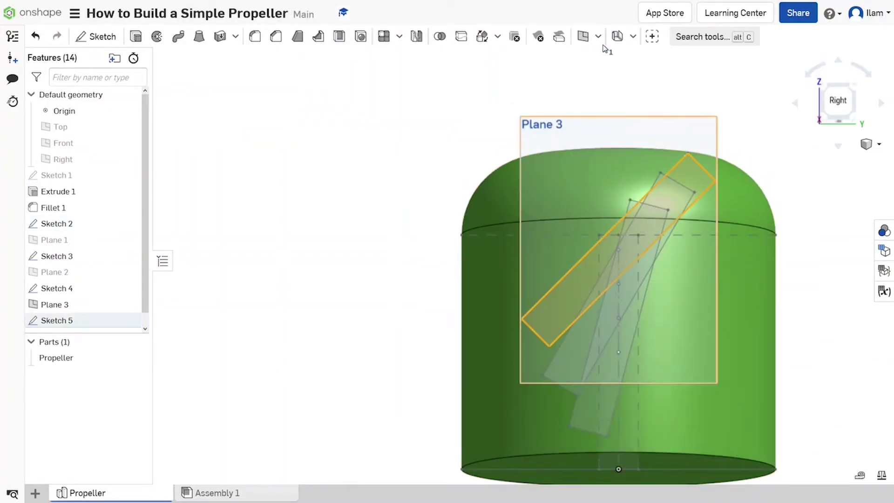
click(583, 37)
click(260, 58)
click(128, 284)
Start a sketch on Plane 4, viewed from the right, and draw a centre-point rectangle about 0.386 by 0.798 in beside the hub.
click(626, 109)
key(shift+s)
click(844, 97)
key(r)
click(707, 270)
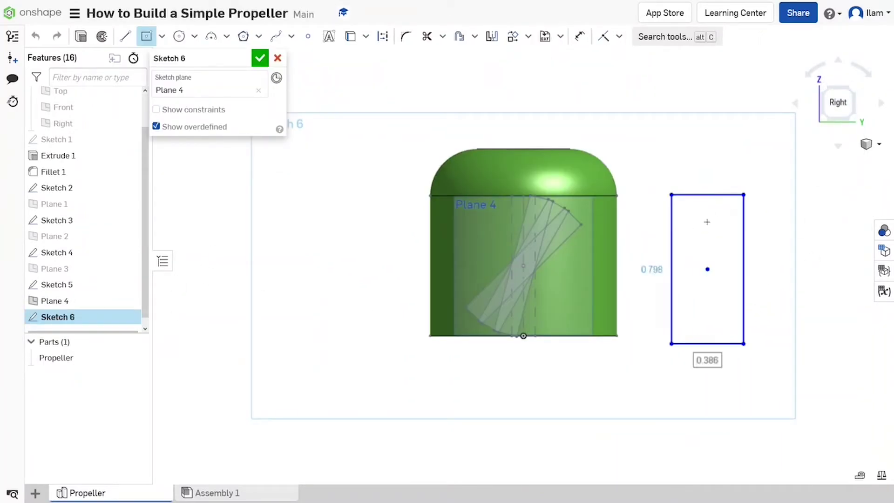
click(744, 194)
Dimension the Sketch 6 rectangle's width to 0.125 in.
key(d)
click(707, 194)
click(702, 171)
text(0.125)
key(Return)
Dimension the Sketch 6 rectangle's height to 0.75 in and leave the Dimension tool.
click(719, 269)
click(756, 281)
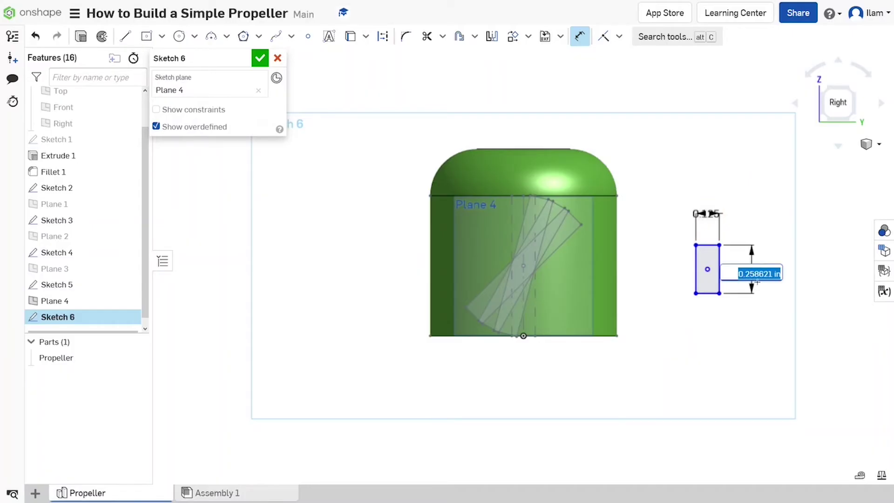
text(0.75)
key(Return)
key(Escape)
Rotate the rectangle 60° clockwise with Transform and make its centre point coincident with the earlier profiles' centre on the hub.
drag(801, 331, 665, 82)
click(512, 36)
drag(762, 295, 757, 321)
text(60)
key(Return)
click(523, 266)
key(i)
Dimension the angle between the Sketch 6 rectangle's long edge and the hub's base line, and finish the sketch.
key(d)
click(542, 268)
click(576, 335)
click(694, 289)
click(259, 58)
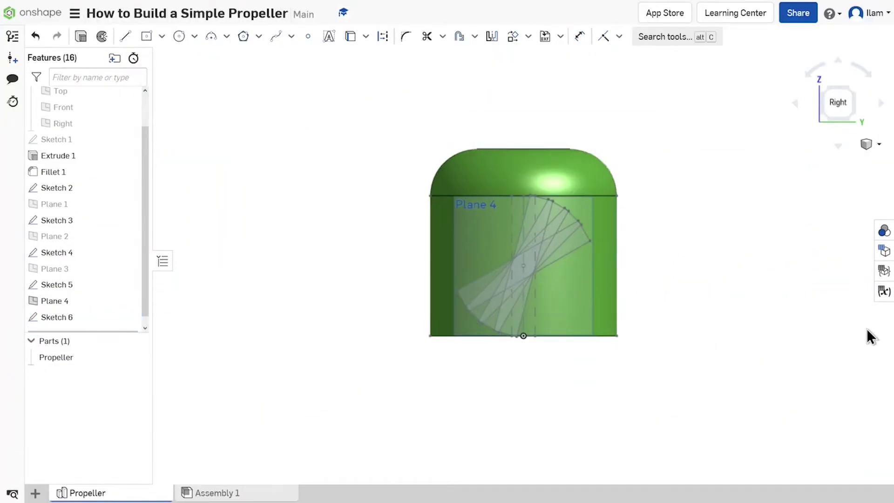
Start a new solid Loft, hide the Propeller hub part and pick the face of Sketch 2 as the first profile.
mouse_move(744, 225)
right_down()
mouse_move(634, 319)
mouse_move(478, 322)
right_up()
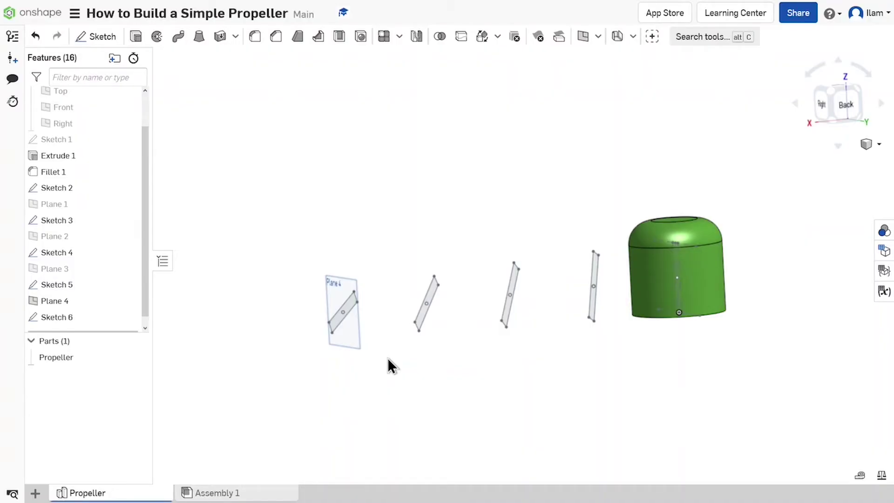
click(199, 36)
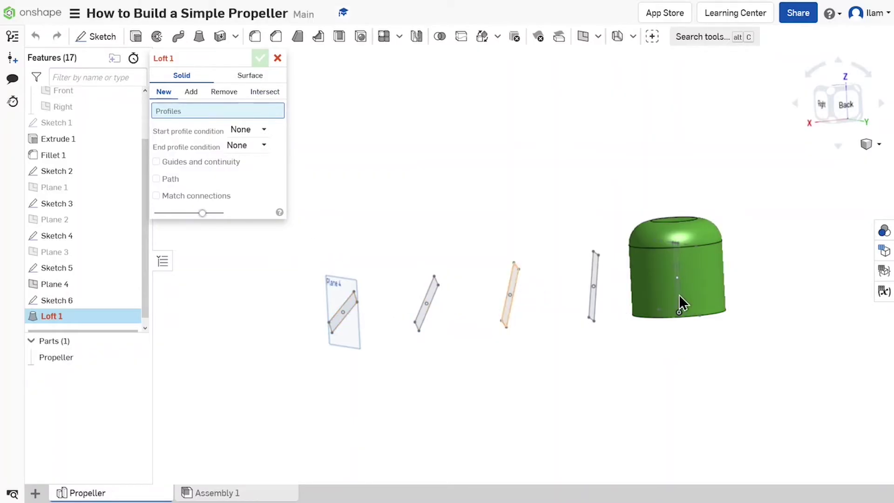
scroll(691, 256, up, 3)
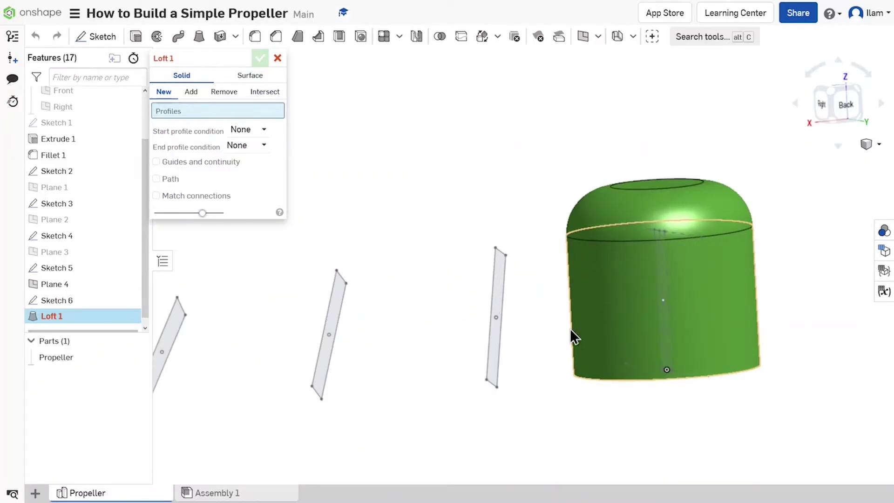
click(136, 358)
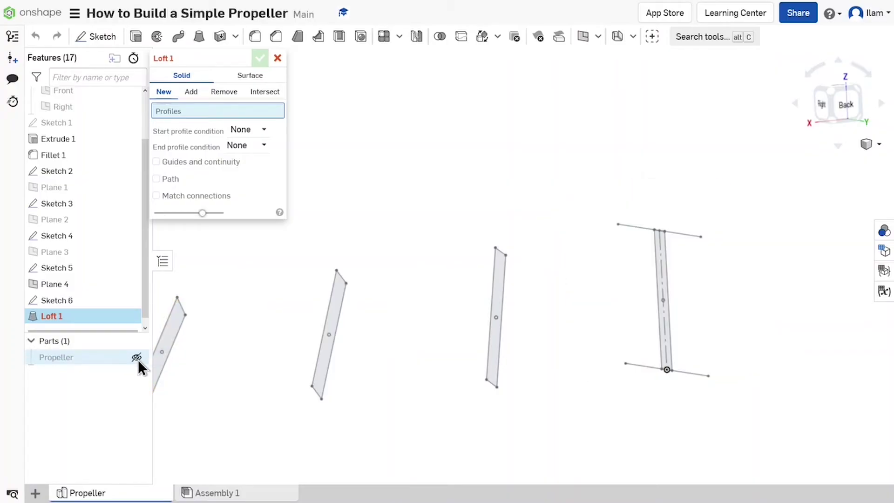
scroll(658, 244, up, 3)
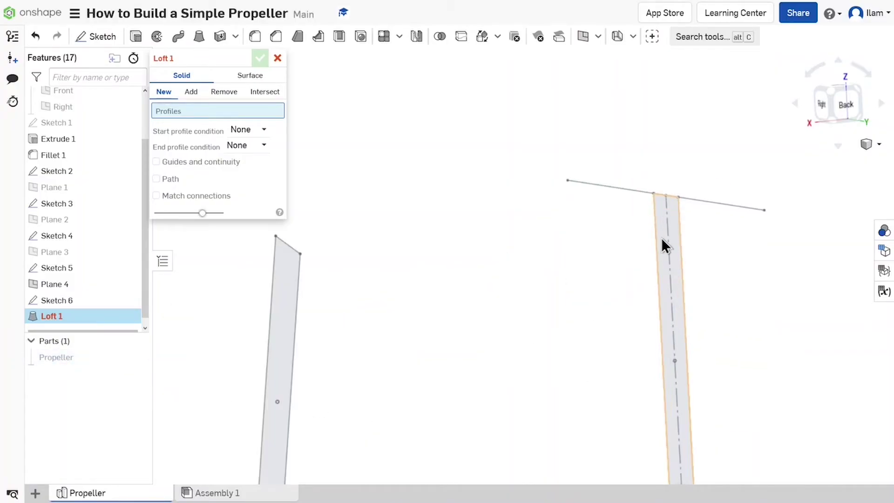
click(661, 234)
Add the faces of Sketches 3, 4, 5 and 6 in order as loft profiles and accept the blade loft.
scroll(529, 350, down, 3)
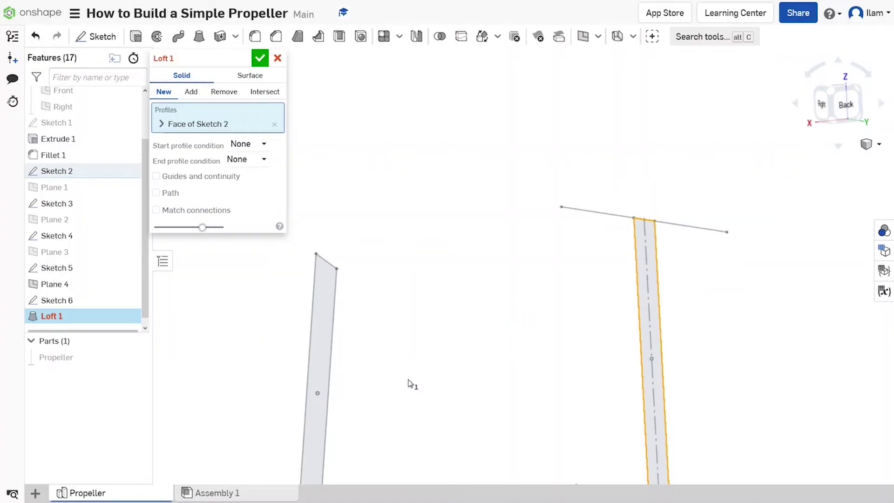
middle_drag(318, 347, 458, 335)
click(289, 328)
mouse_move(201, 352)
middle_down()
mouse_move(301, 303)
mouse_move(410, 270)
middle_up()
scroll(410, 270, up, 1)
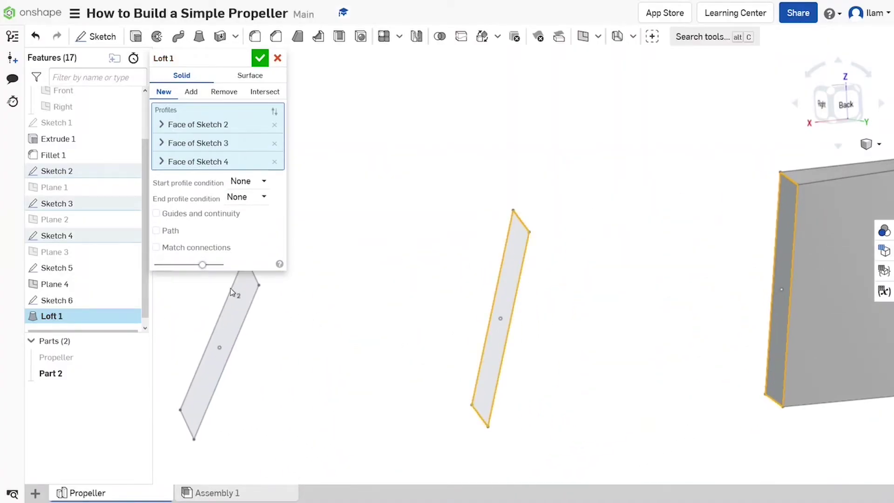
click(235, 295)
middle_drag(371, 332, 478, 323)
scroll(478, 323, down, 2)
click(192, 341)
click(259, 57)
Show the Propeller hub part again and inspect it together with the lofted blade from above.
scroll(316, 303, down, 6)
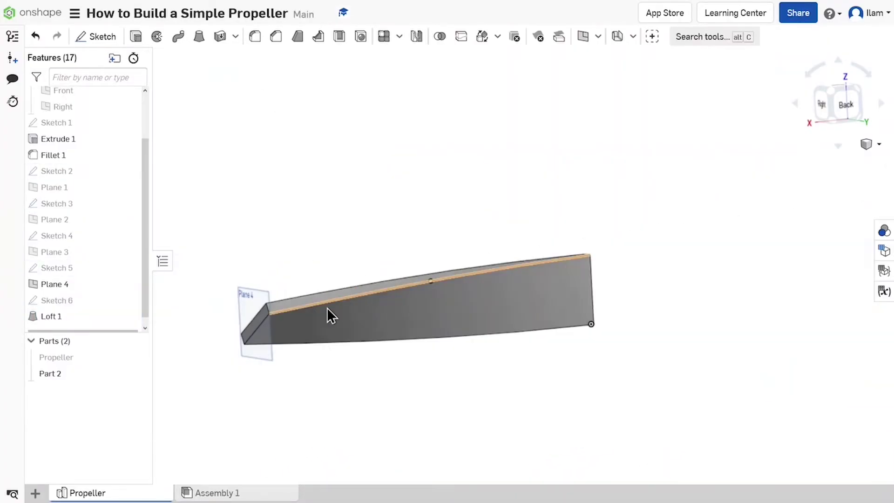
middle_drag(527, 268, 494, 273)
scroll(533, 284, up, 1)
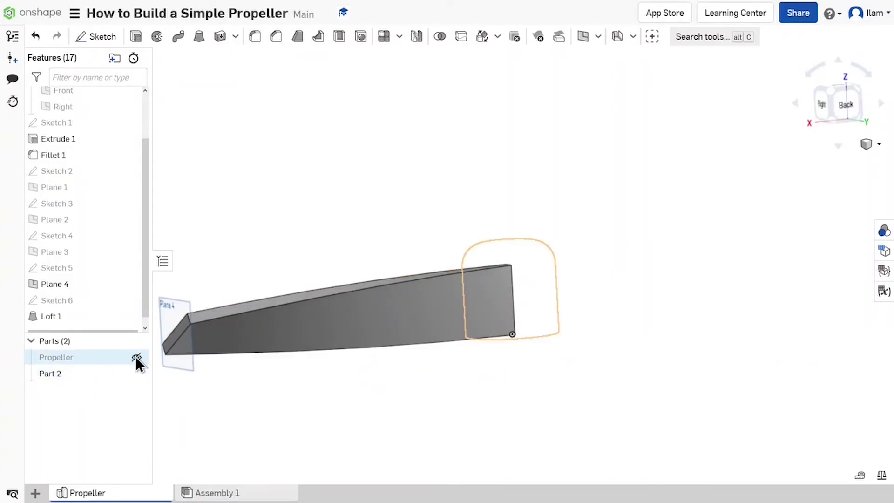
click(136, 357)
scroll(518, 299, up, 3)
scroll(498, 291, down, 3)
right_drag(497, 292, 456, 346)
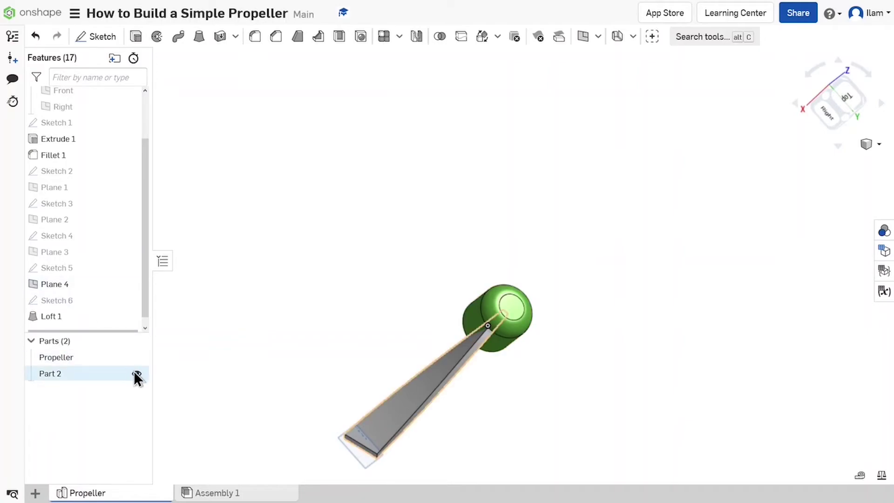
click(72, 374)
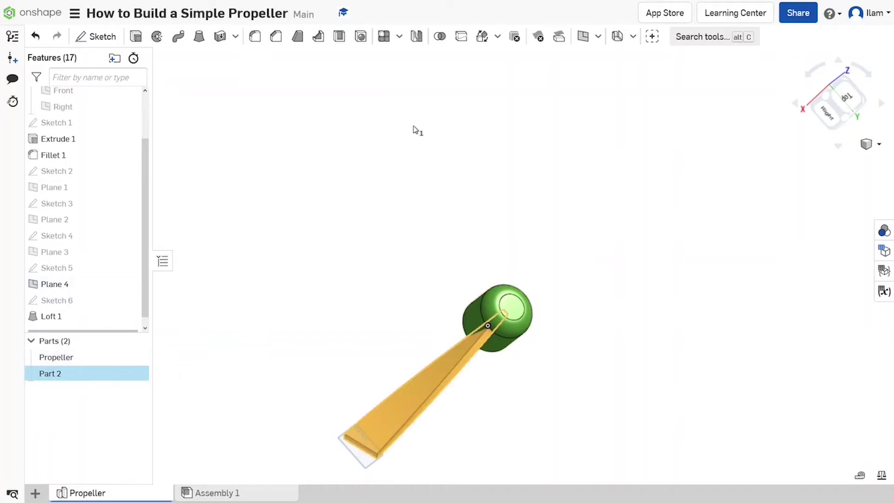
click(126, 378)
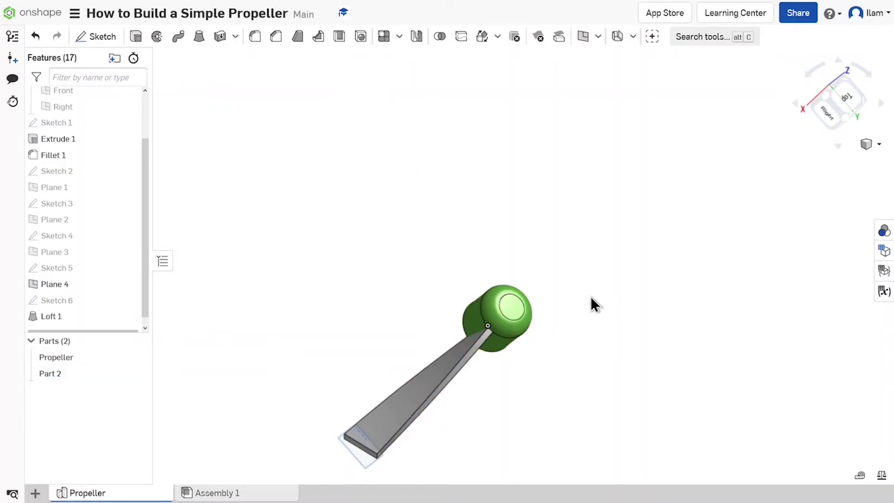
Start a circular part pattern of the lofted blade around the hub's circular fillet edge.
right_drag(564, 295, 432, 270)
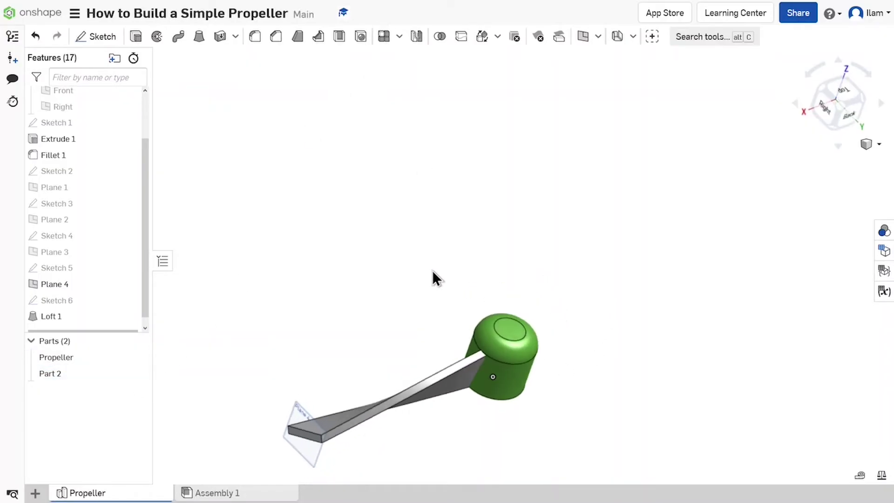
click(399, 38)
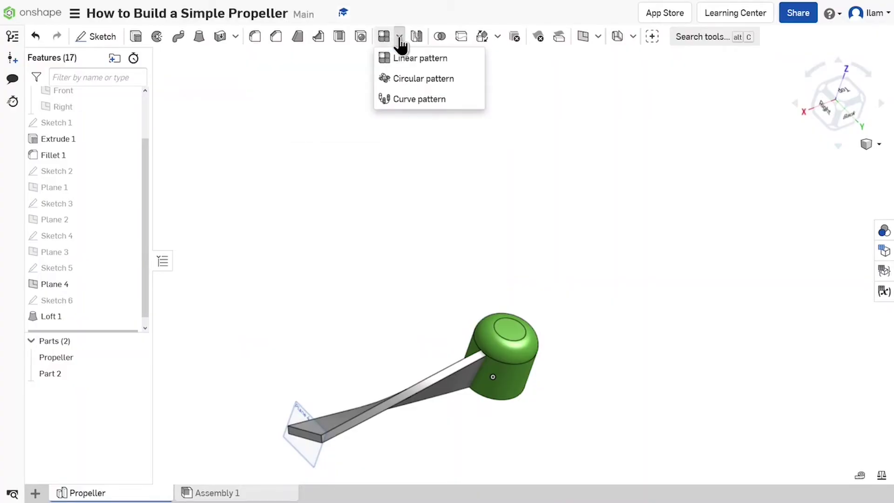
click(416, 80)
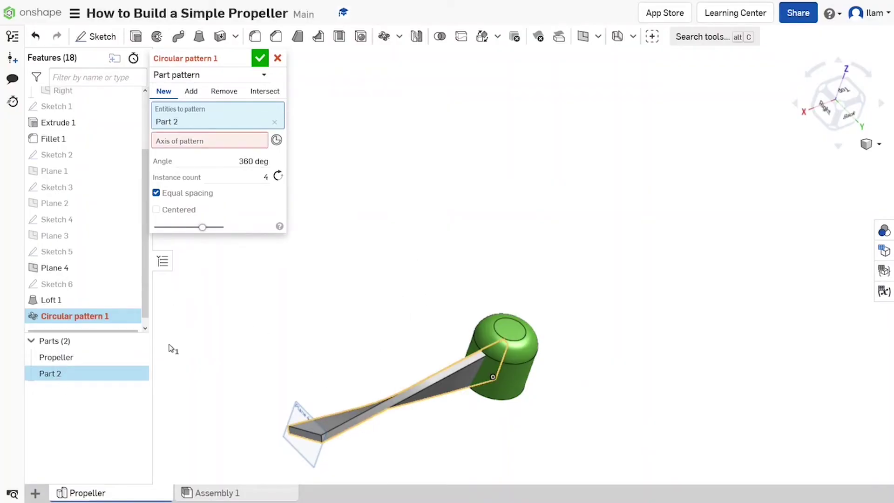
click(243, 145)
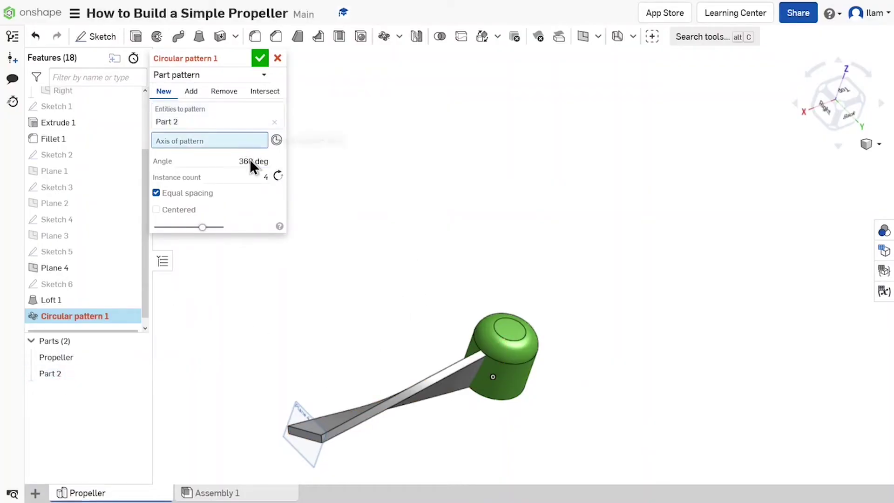
click(477, 344)
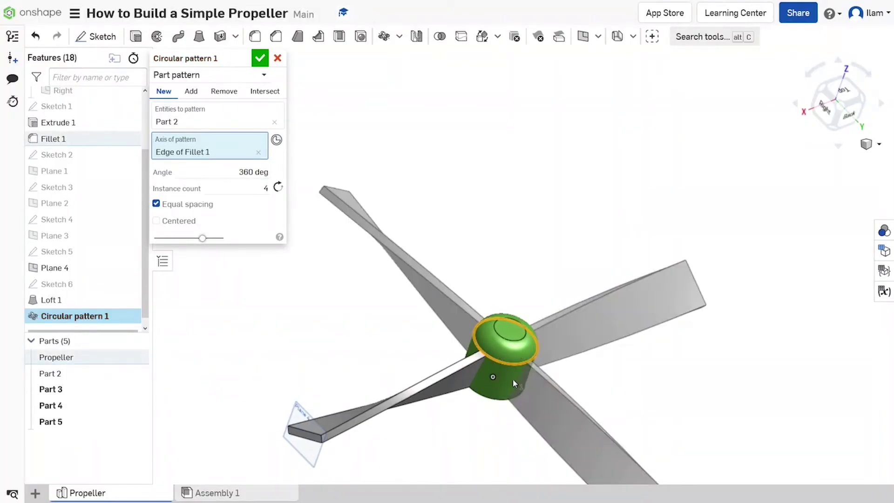
scroll(374, 329, down, 2)
middle_drag(437, 239, 391, 198)
right_drag(390, 198, 396, 244)
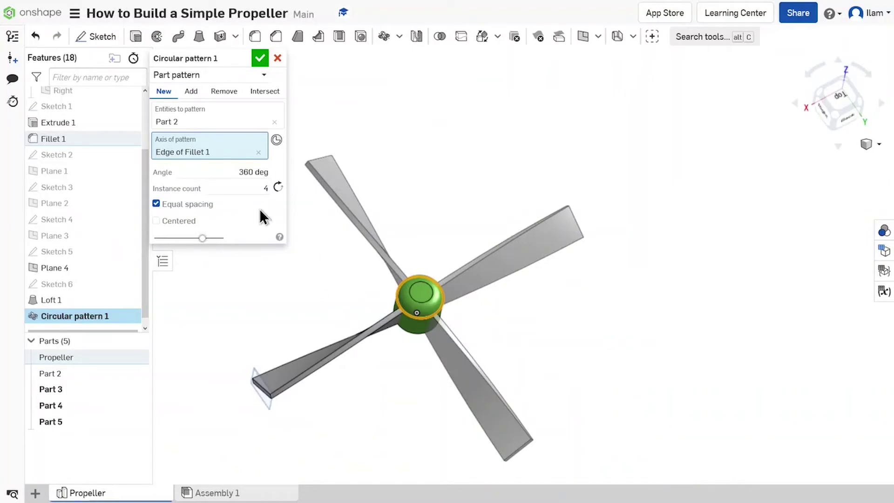
Set the circular pattern's instance count to 2 and accept the pattern.
click(236, 188)
text(2)
key(Return)
click(250, 187)
double_click(250, 188)
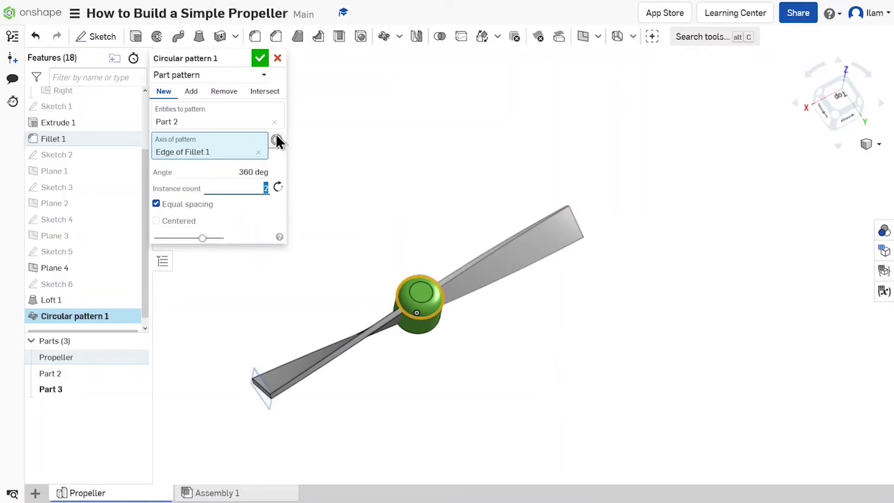
click(259, 58)
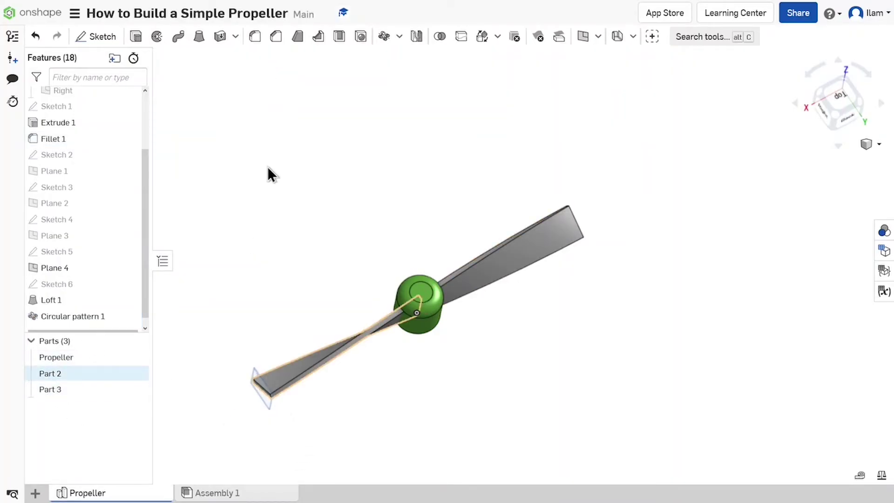
Inspect the two opposing blades and where they meet the hub from several sides.
right_drag(409, 319, 443, 315)
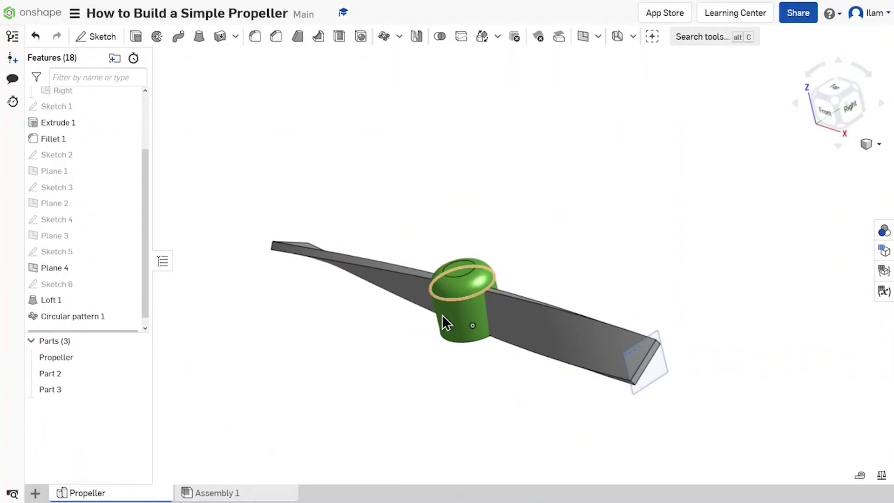
scroll(442, 314, up, 3)
scroll(387, 317, down, 2)
right_drag(334, 404, 378, 376)
right_drag(410, 319, 385, 359)
scroll(396, 350, up, 3)
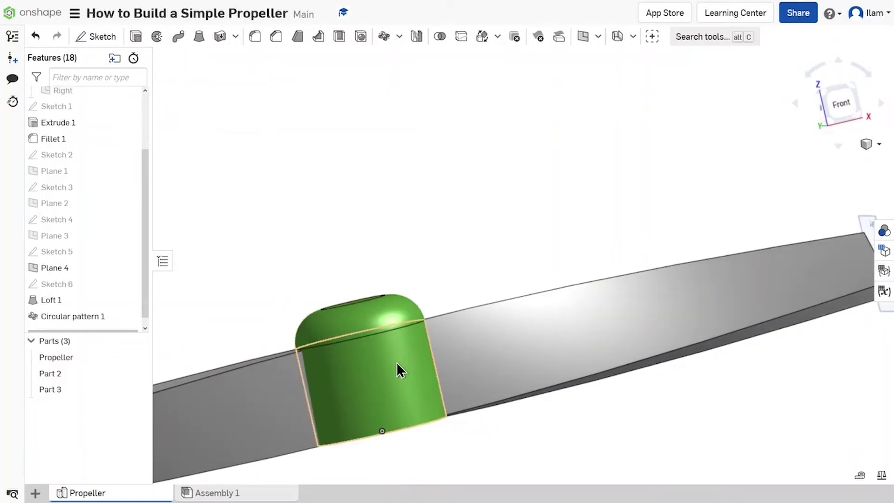
scroll(375, 289, down, 5)
right_drag(375, 290, 375, 294)
right_drag(384, 356, 361, 371)
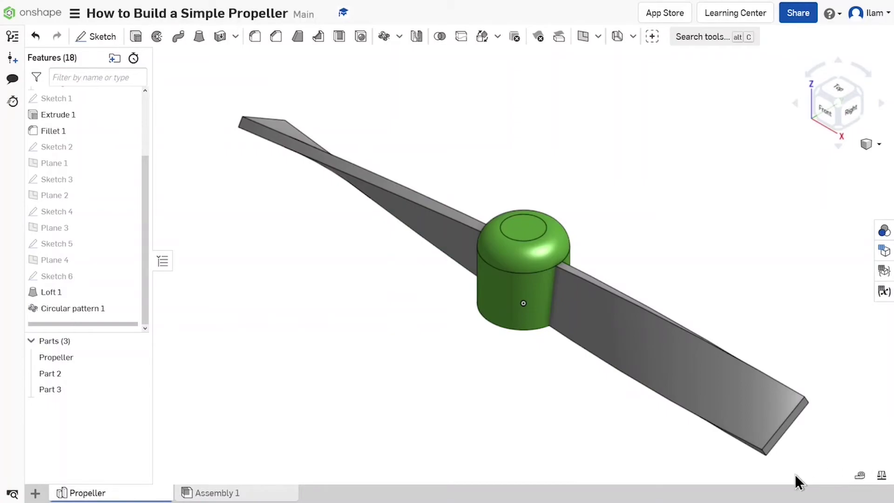
Start a solid blind Extrude of the hub's bottom face with a depth of 0.125 in.
right_drag(521, 360, 507, 333)
scroll(507, 336, up, 5)
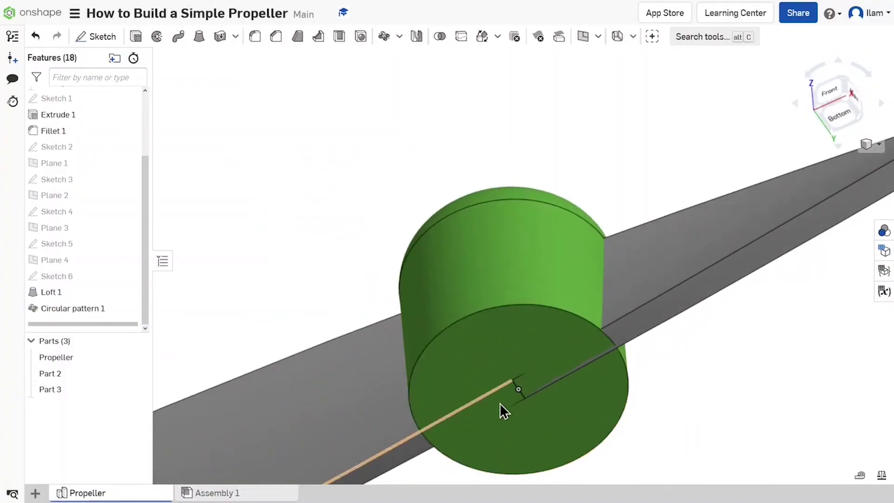
scroll(570, 368, up, 3)
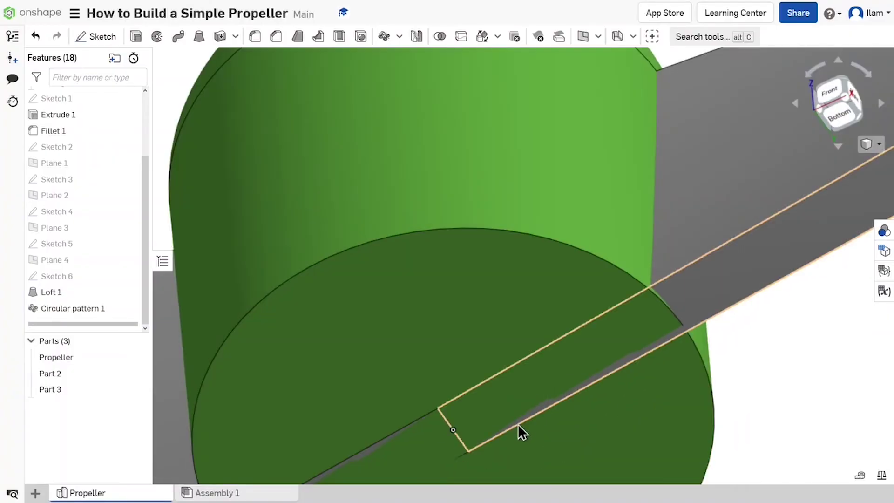
scroll(679, 345, down, 6)
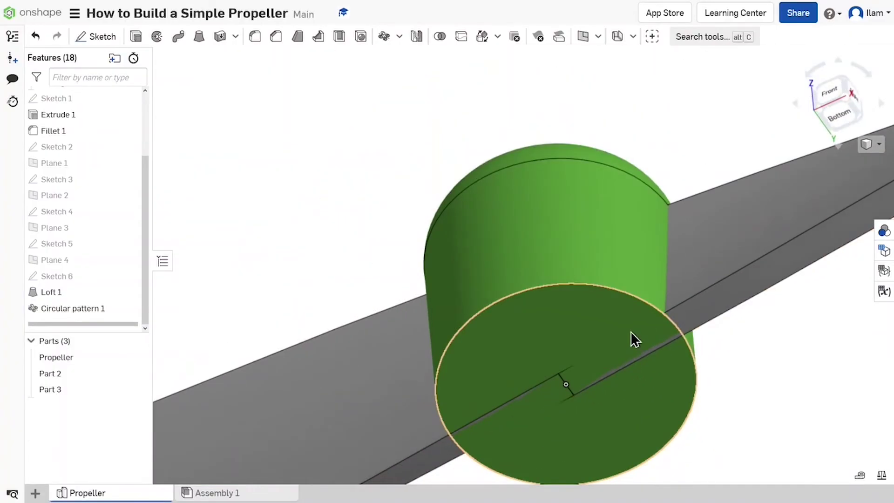
scroll(535, 331, up, 1)
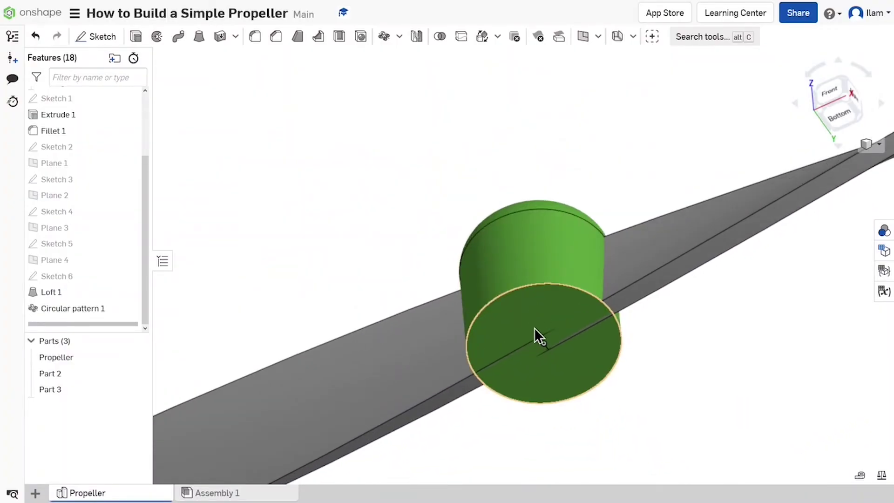
click(531, 321)
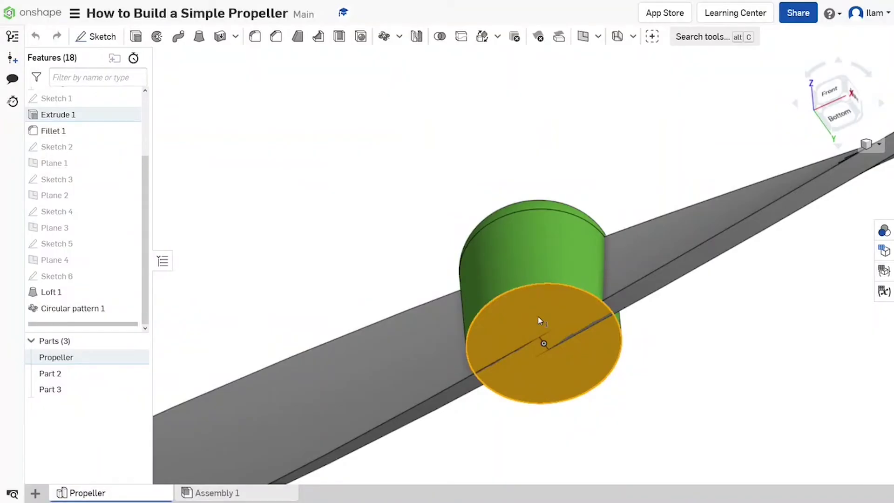
key(shift+e)
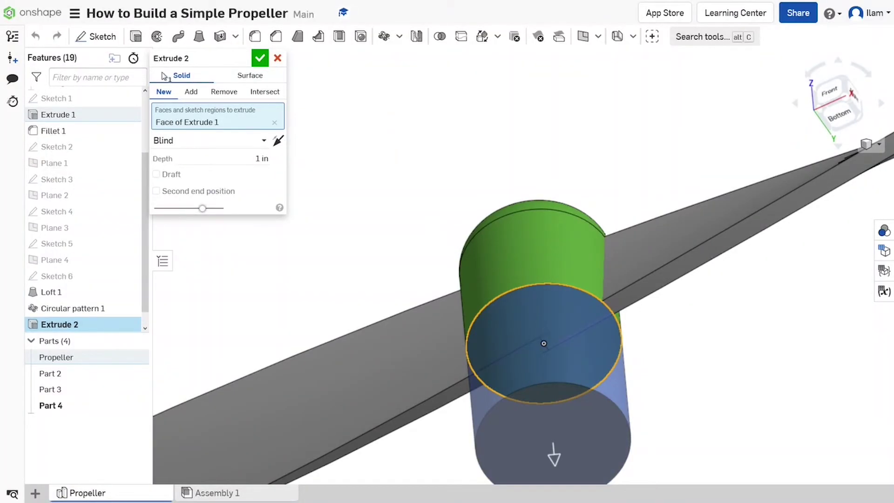
click(234, 158)
text(.125)
key(Return)
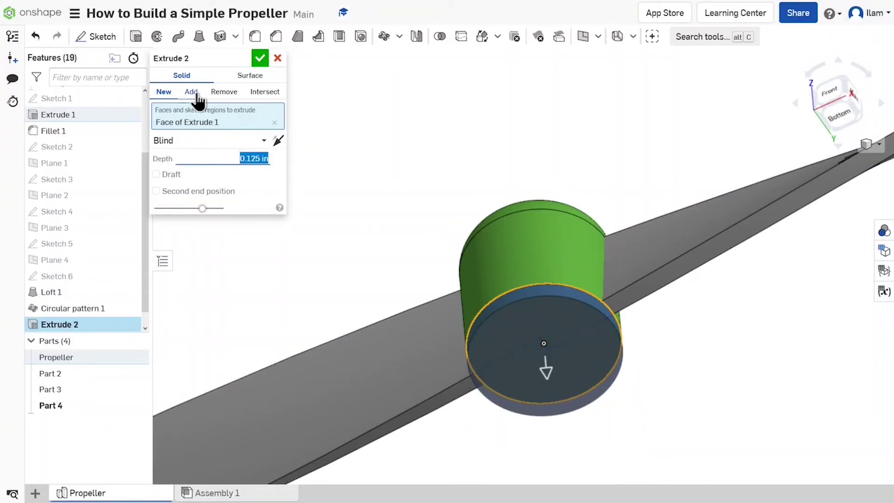
Switch the hub extrusion to Add, merge it with all parts and accept it.
click(192, 93)
click(465, 358)
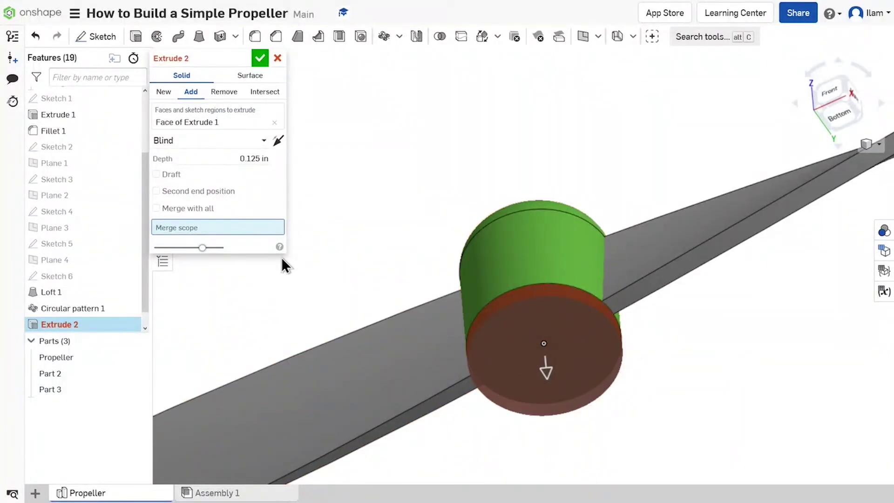
click(202, 213)
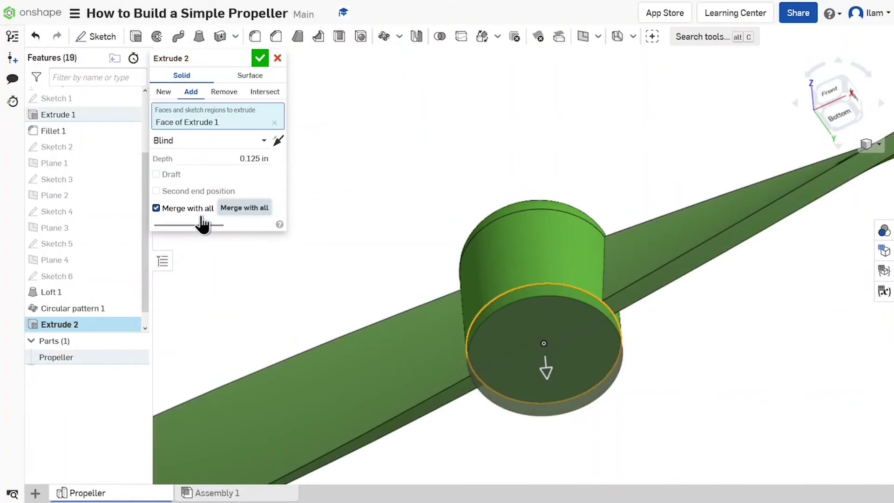
click(259, 58)
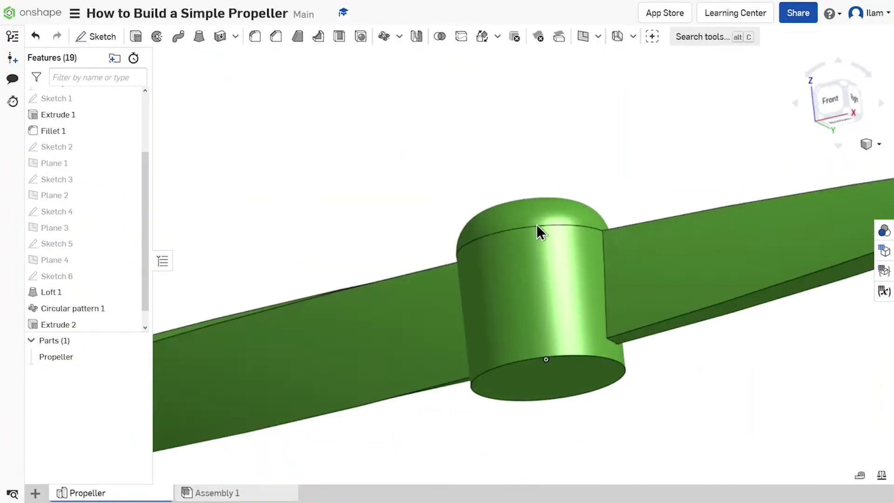
Inspect the merged hub and blades from several angles and return to an isometric view.
right_drag(536, 224, 554, 250)
scroll(554, 252, down, 4)
right_drag(585, 297, 587, 283)
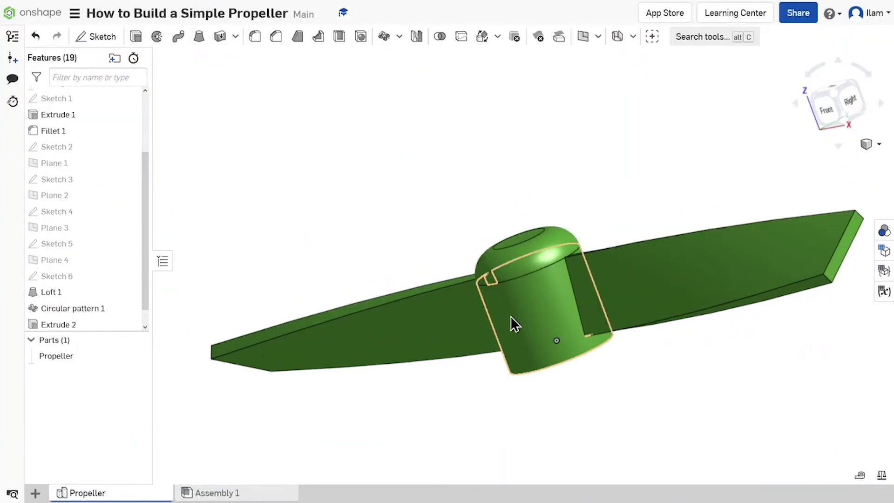
right_drag(511, 323, 416, 280)
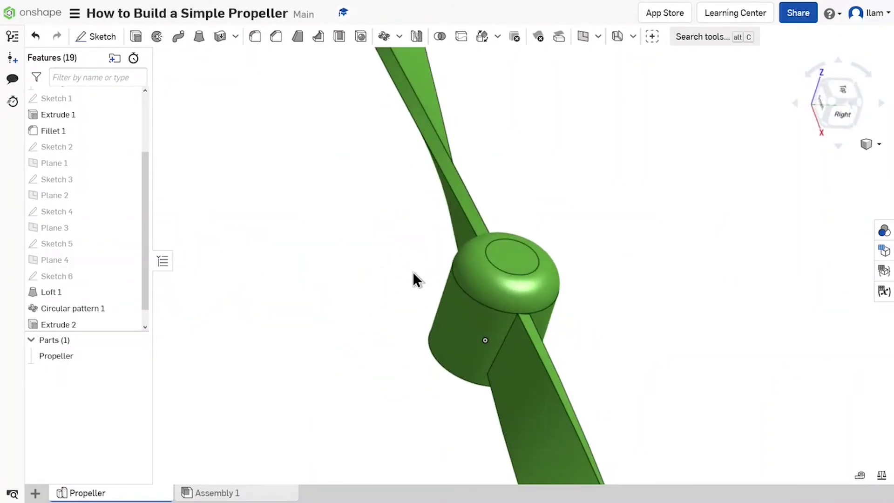
key(shift+7)
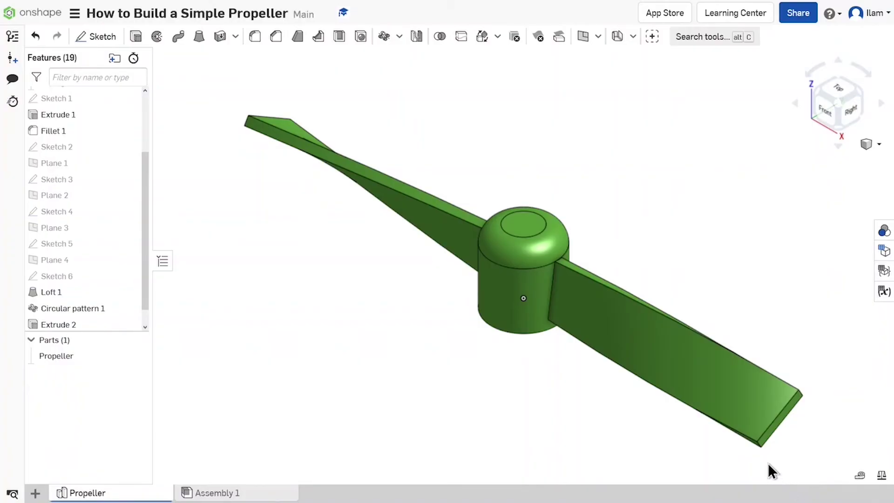
scroll(764, 463, up, 3)
scroll(766, 456, down, 3)
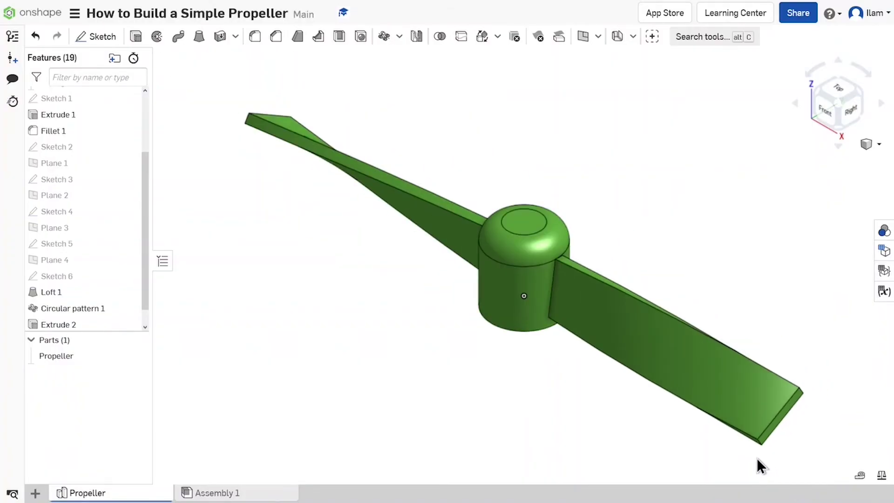
Select the two short corner edges at the tip of the first blade.
scroll(771, 463, up, 6)
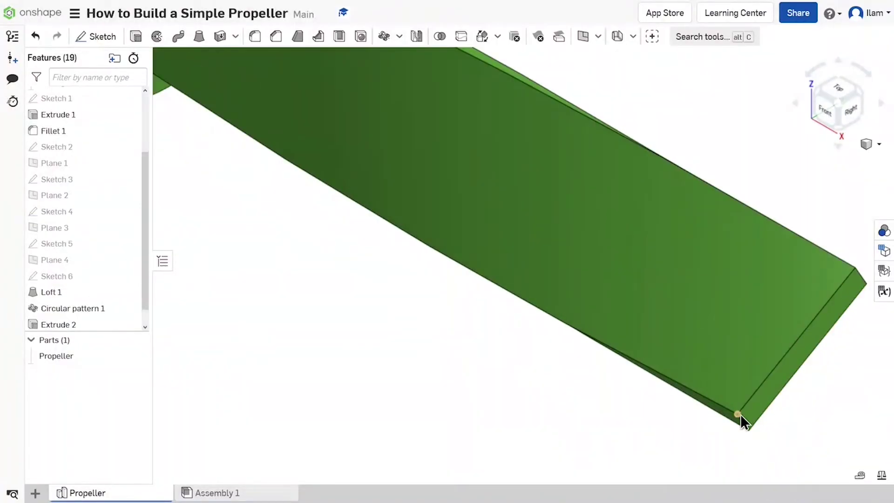
scroll(742, 417, up, 3)
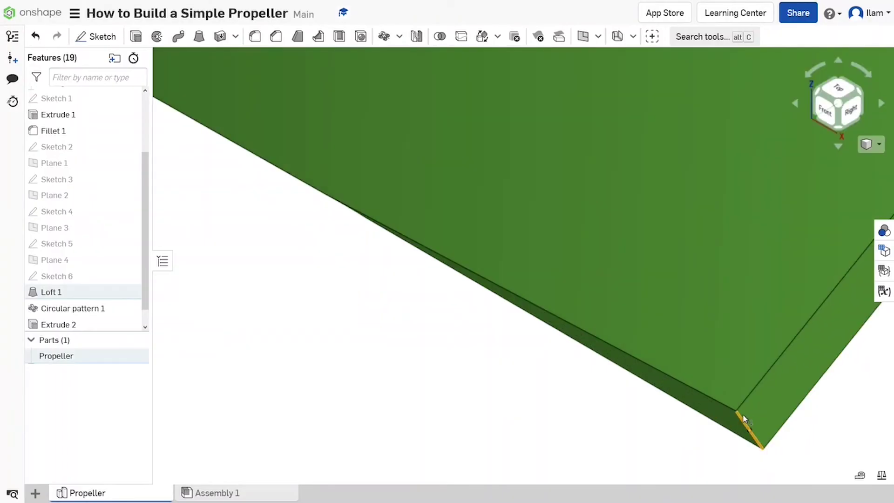
click(744, 418)
scroll(743, 419, down, 8)
right_drag(762, 399, 768, 383)
scroll(768, 383, up, 5)
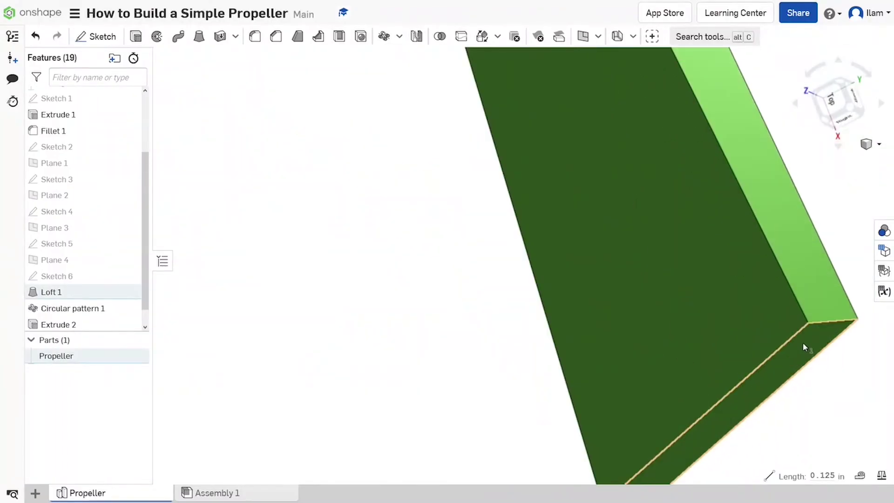
click(819, 325)
Add the two short corner edges of the opposite blade tip and fillet all four edges with a 0.375 in radius.
scroll(802, 329, down, 5)
right_drag(635, 295, 739, 177)
scroll(789, 181, up, 6)
click(759, 364)
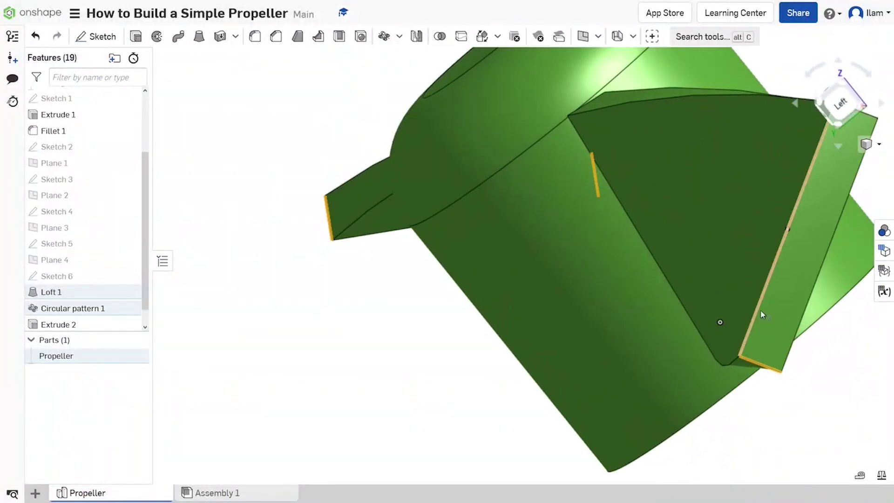
middle_drag(762, 314, 711, 413)
click(793, 208)
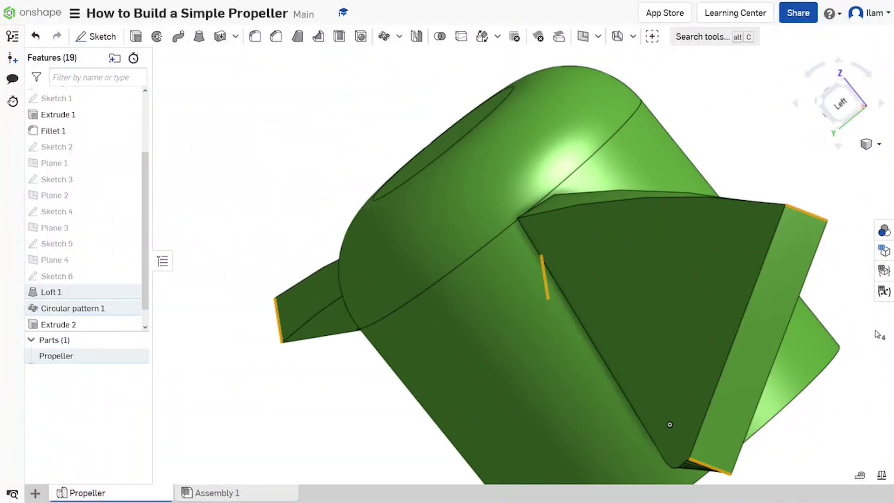
key(shift+f)
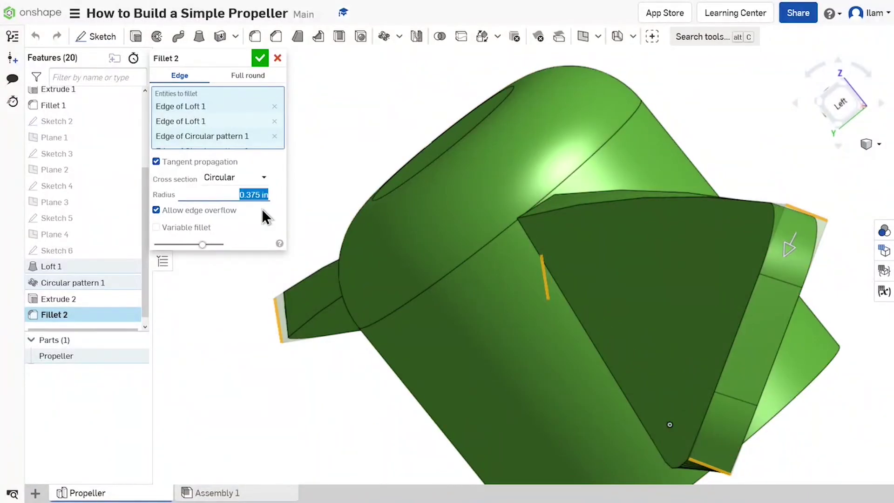
key(Return)
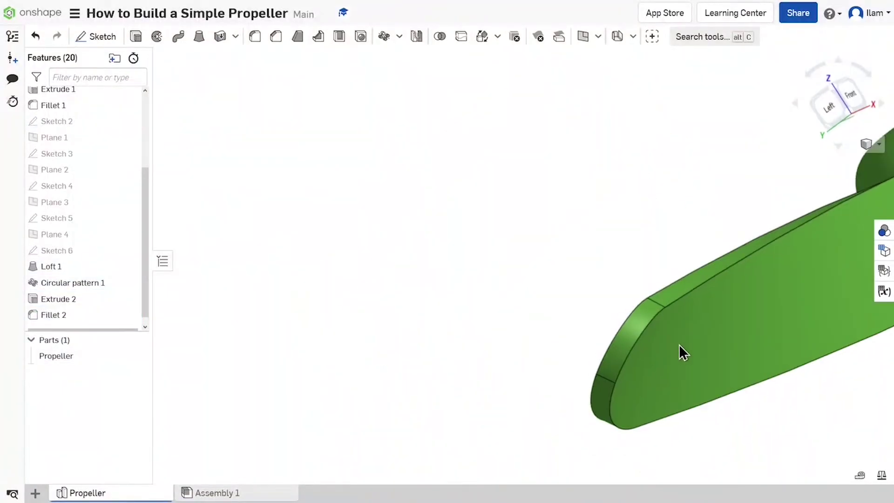
Examine the rounded blade tips and view the hub's bottom face squarely from below, leaving nothing selected.
right_drag(679, 344, 729, 348)
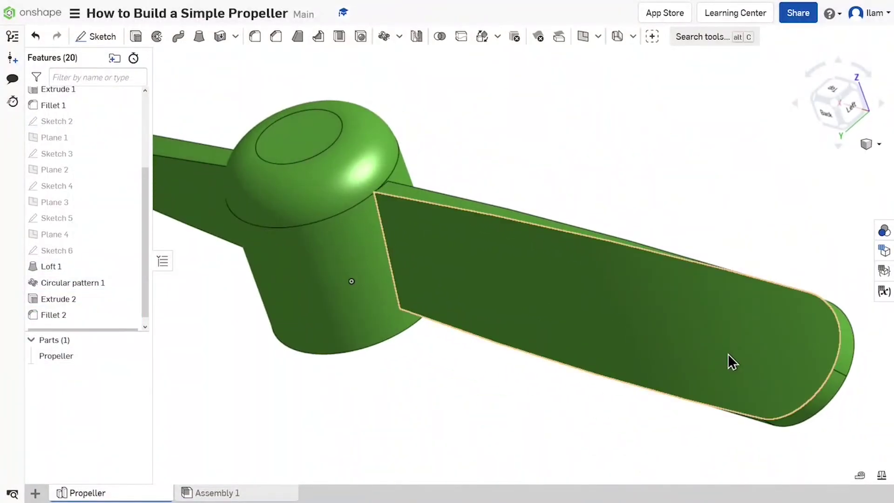
key(shift+7)
right_drag(465, 321, 694, 199)
click(852, 106)
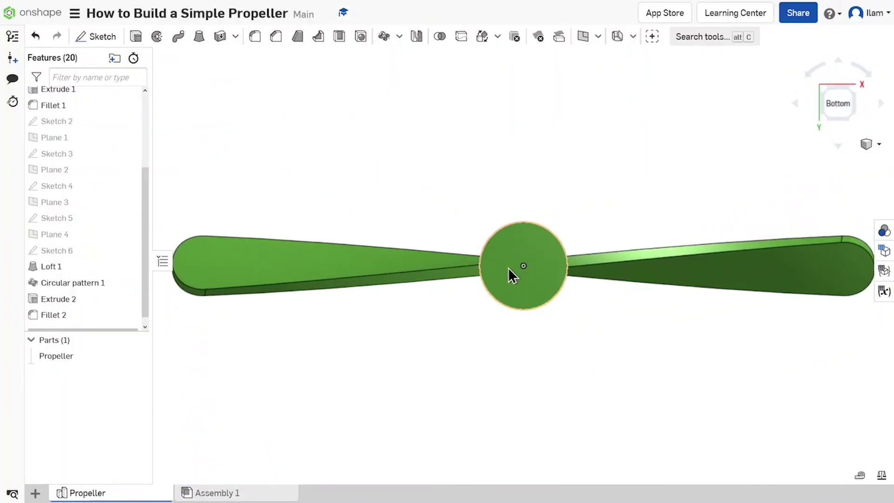
click(506, 269)
scroll(517, 261, up, 5)
key(Escape)
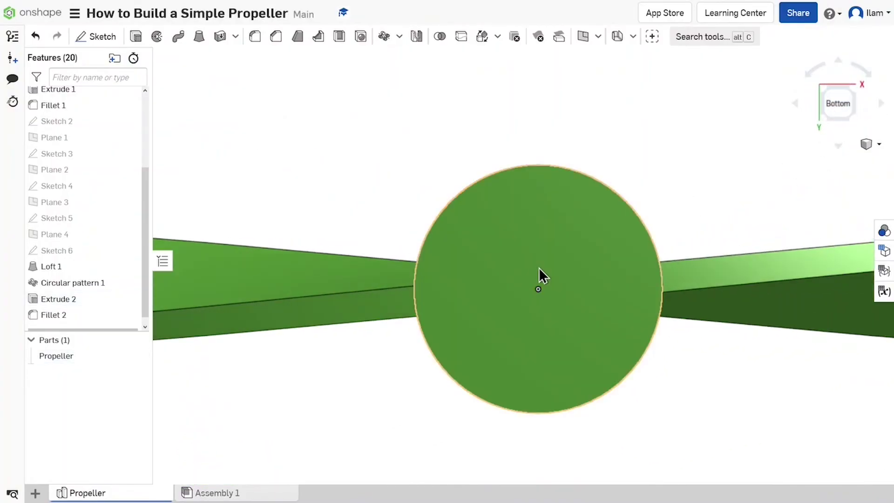
Start a sketch on the hub's bottom face and draw a circle about 0.34 in in diameter centred on the origin.
key(shift+s)
click(543, 281)
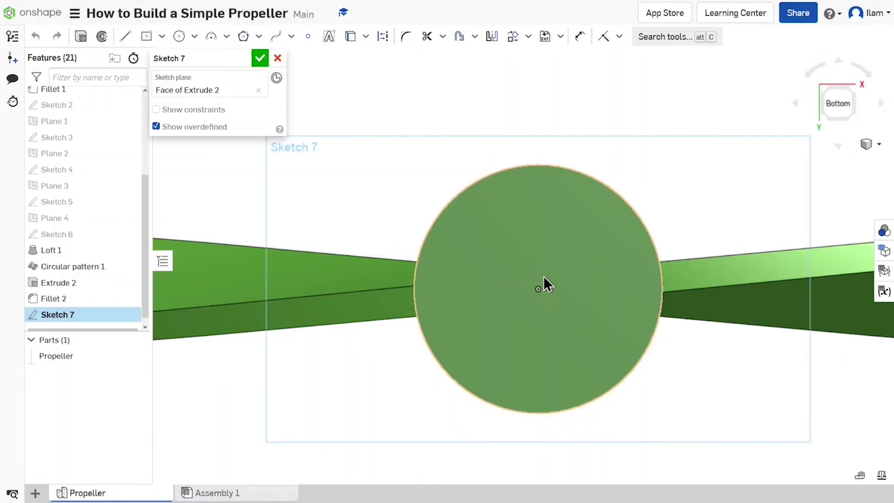
key(c)
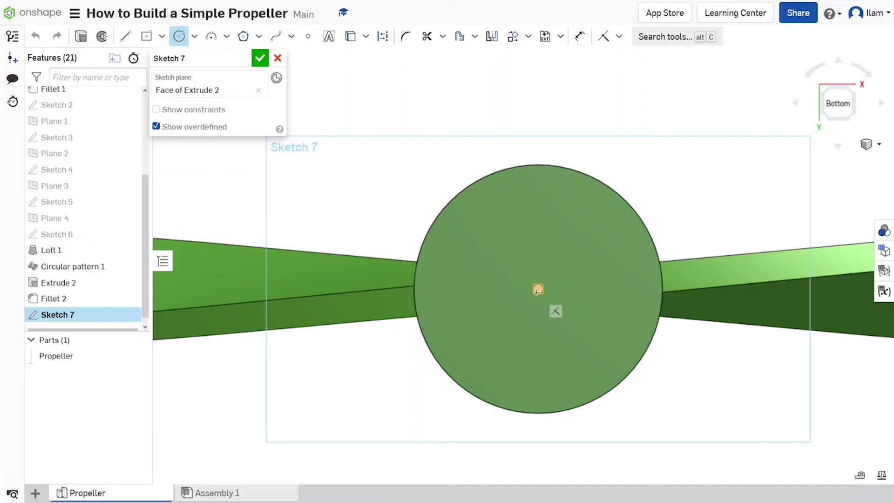
click(538, 289)
click(537, 247)
Dimension the circle on the hub's bottom face with a diameter of 3/16 in.
key(d)
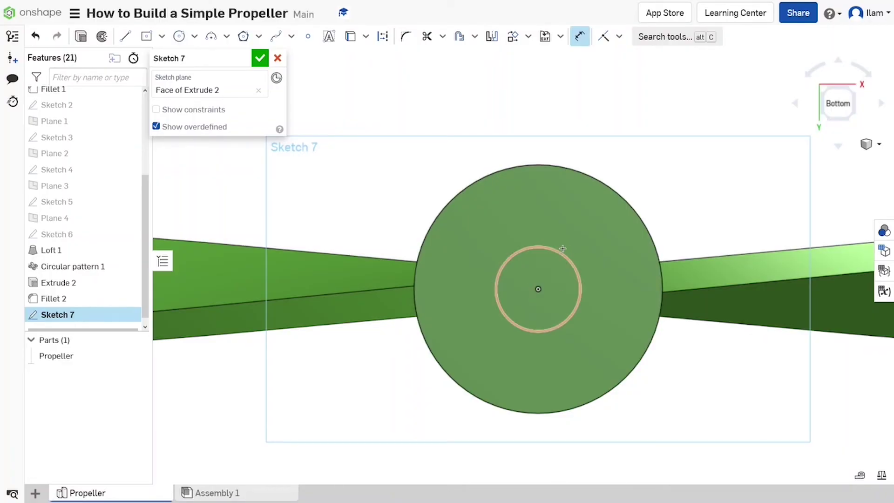
click(567, 254)
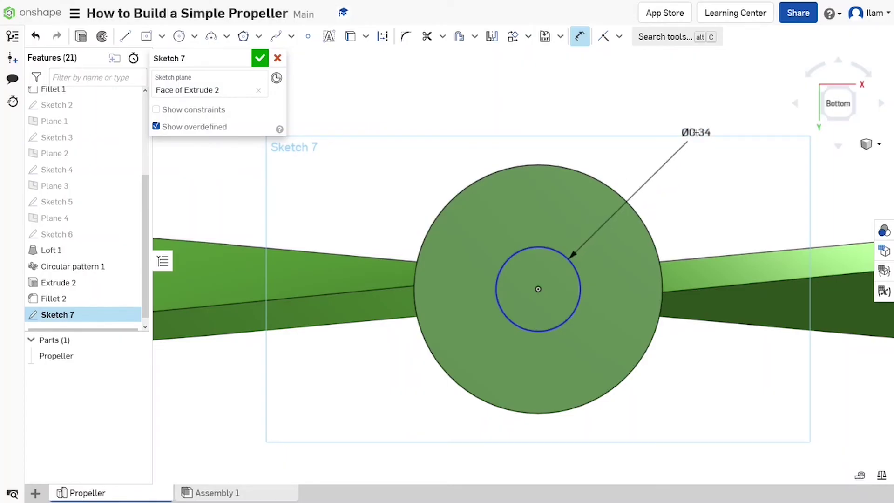
click(691, 134)
text(0.34)
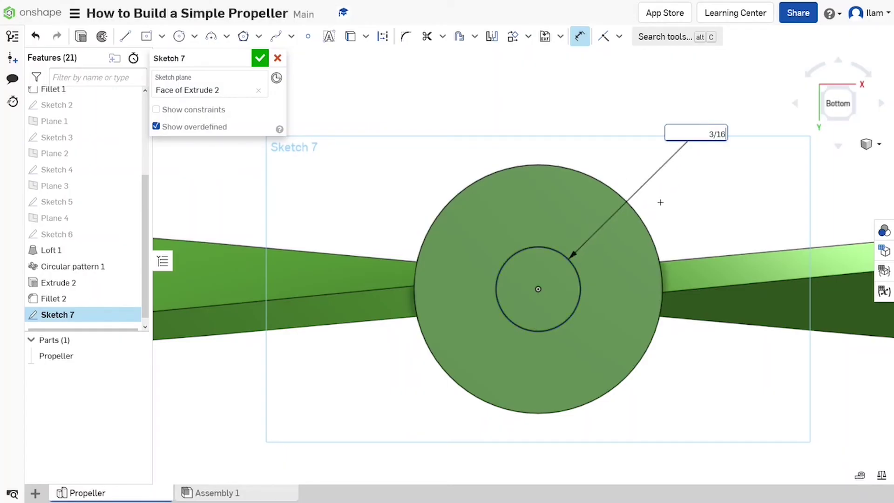
key(Return)
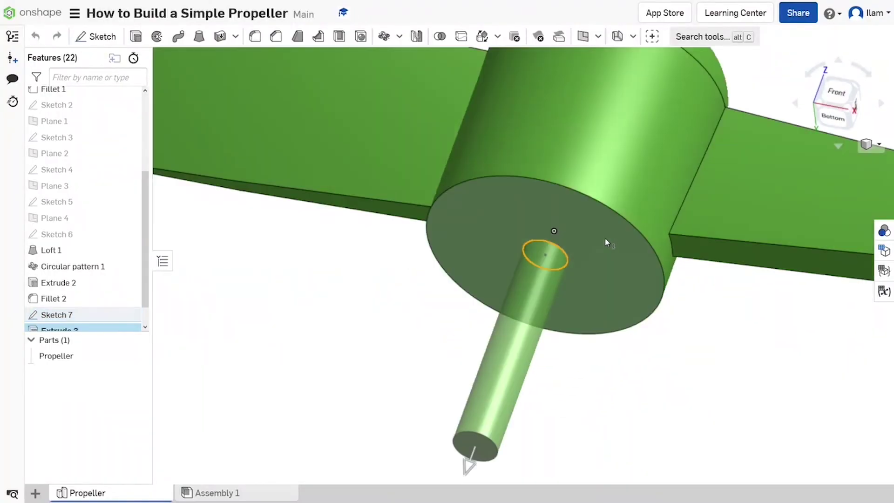
Cut the sketched circle into the hub as a blind hole 1 in deep with a Remove extrude.
click(224, 91)
mouse_move(692, 194)
middle_down()
mouse_move(644, 283)
mouse_move(639, 364)
middle_up()
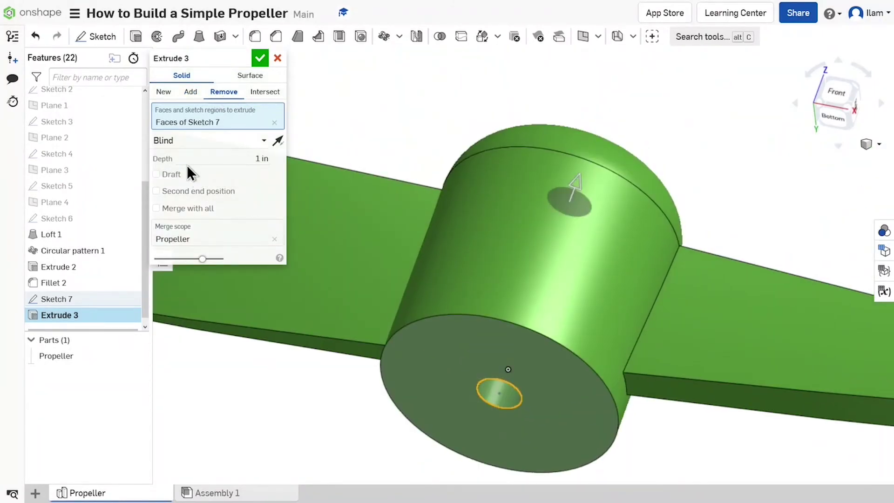
click(196, 141)
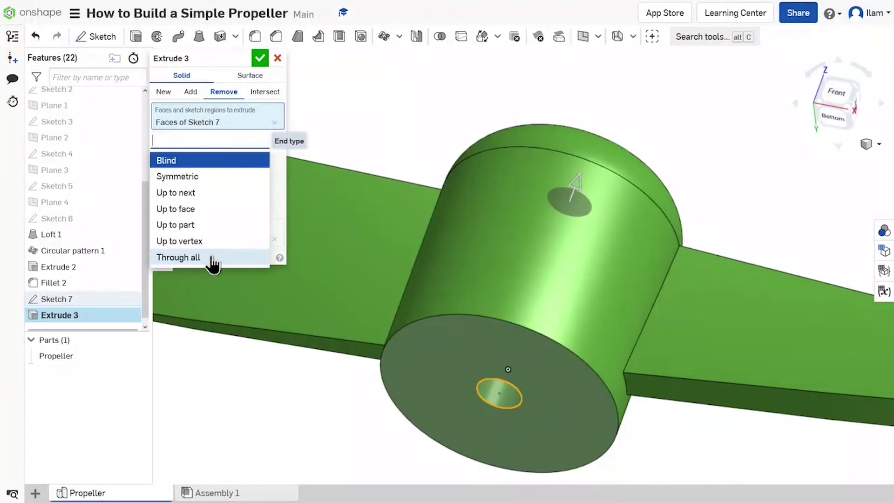
click(225, 162)
scroll(620, 200, down, 3)
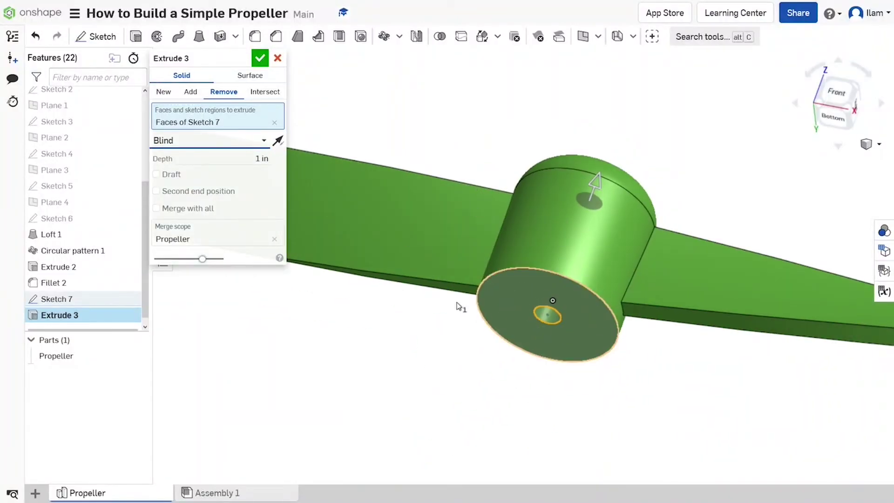
right_drag(634, 170, 393, 275)
scroll(603, 157, up, 3)
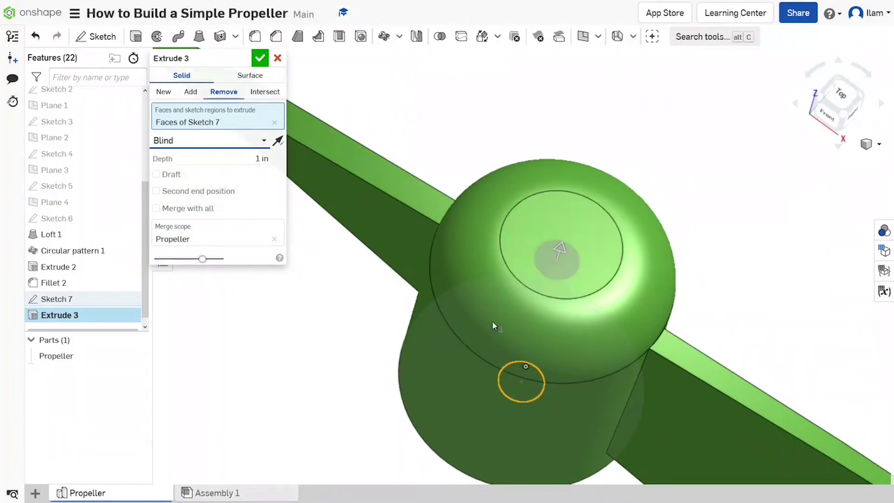
right_drag(492, 321, 471, 239)
key(Return)
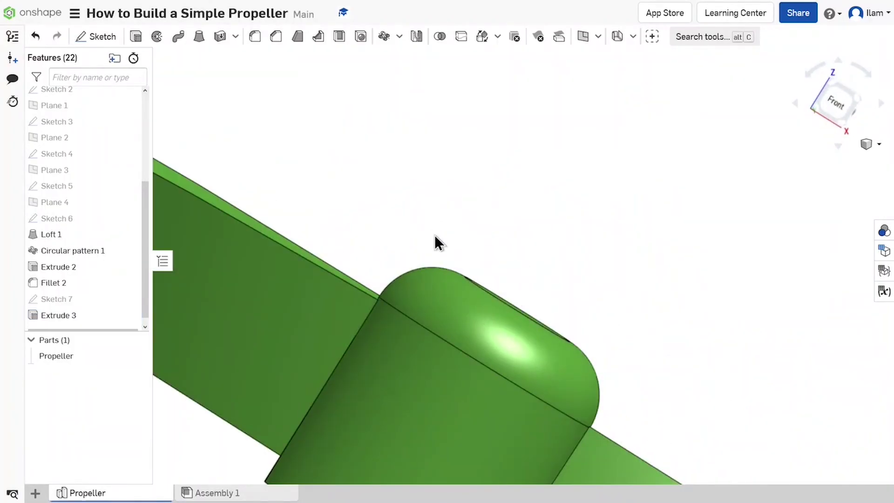
Examine the hub and blades from different distances and return to an isometric view of the whole propeller.
scroll(434, 238, down, 3)
right_drag(409, 321, 378, 334)
scroll(392, 386, up, 3)
scroll(448, 279, down, 3)
scroll(429, 270, up, 3)
scroll(378, 336, down, 2)
key(shift+7)
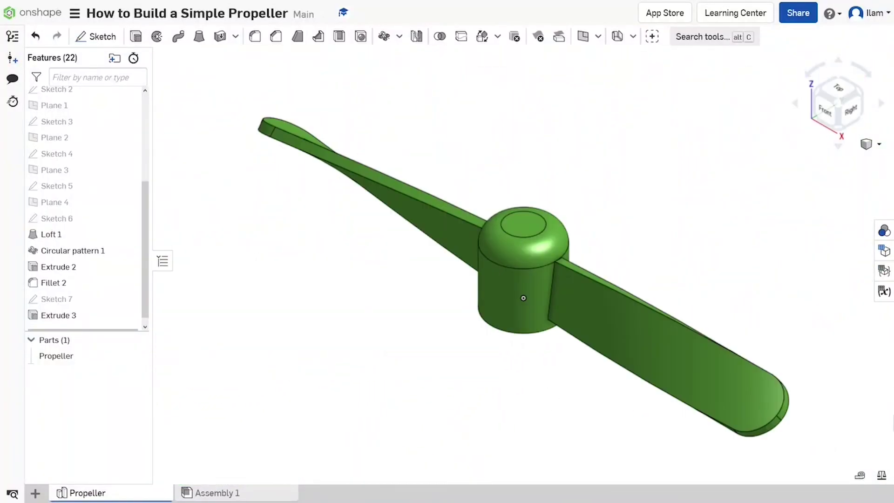